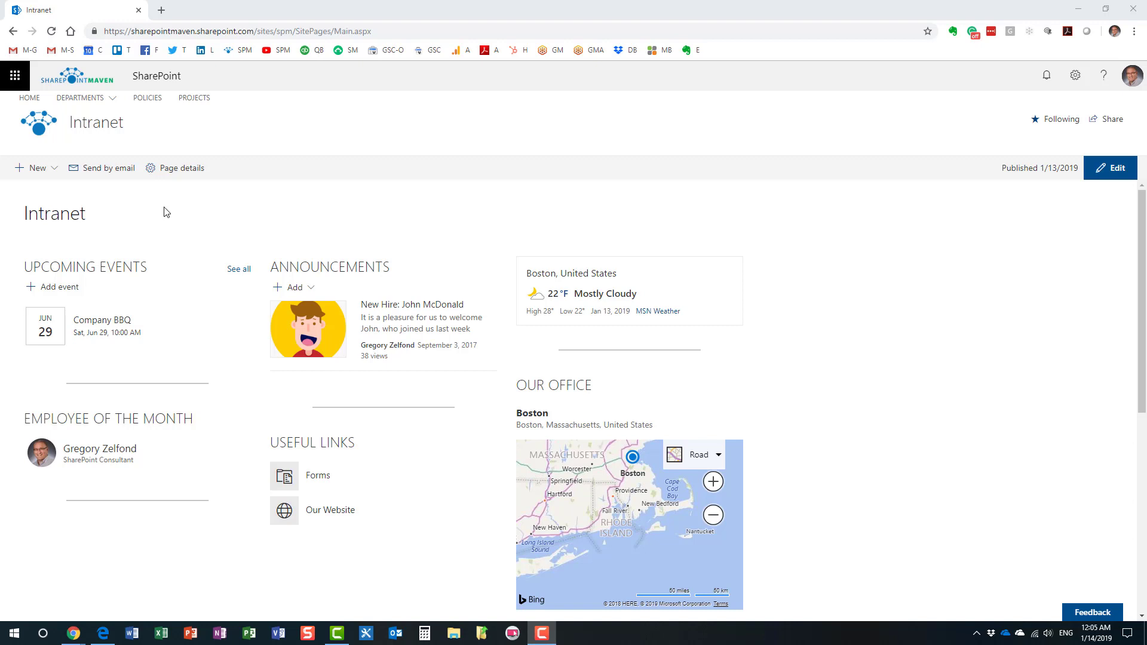
- Open the signed-in account's OneDrive in a new browser tab from the intranet site
{"action": "left_click", "coordinate": [16, 84]}
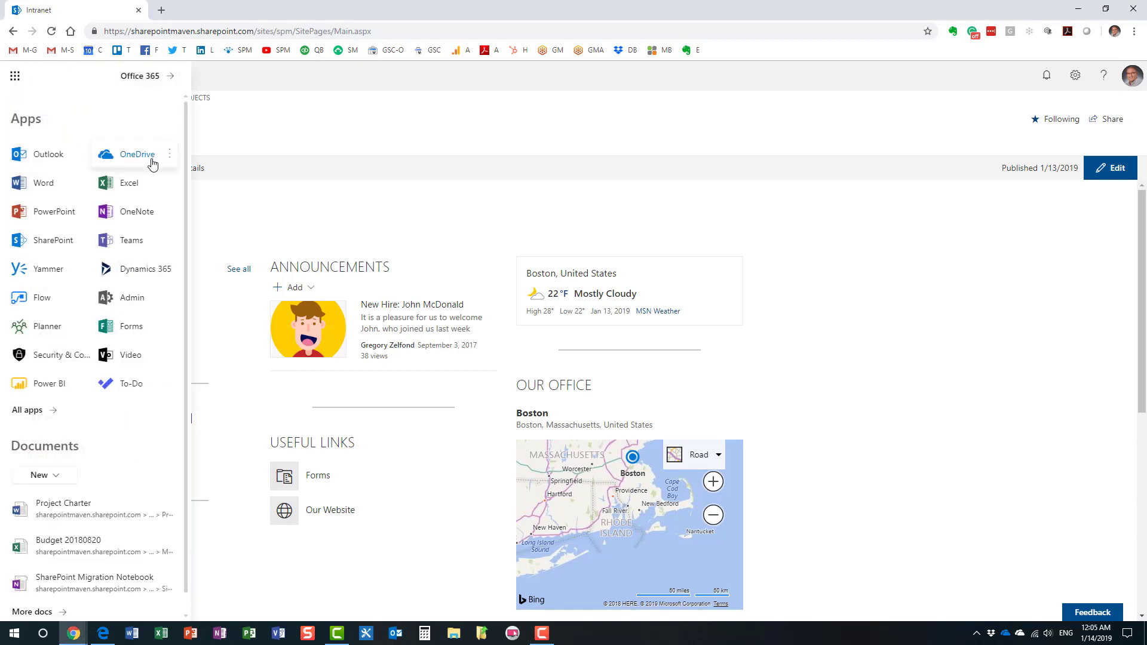
{"action": "right_click", "coordinate": [130, 158]}
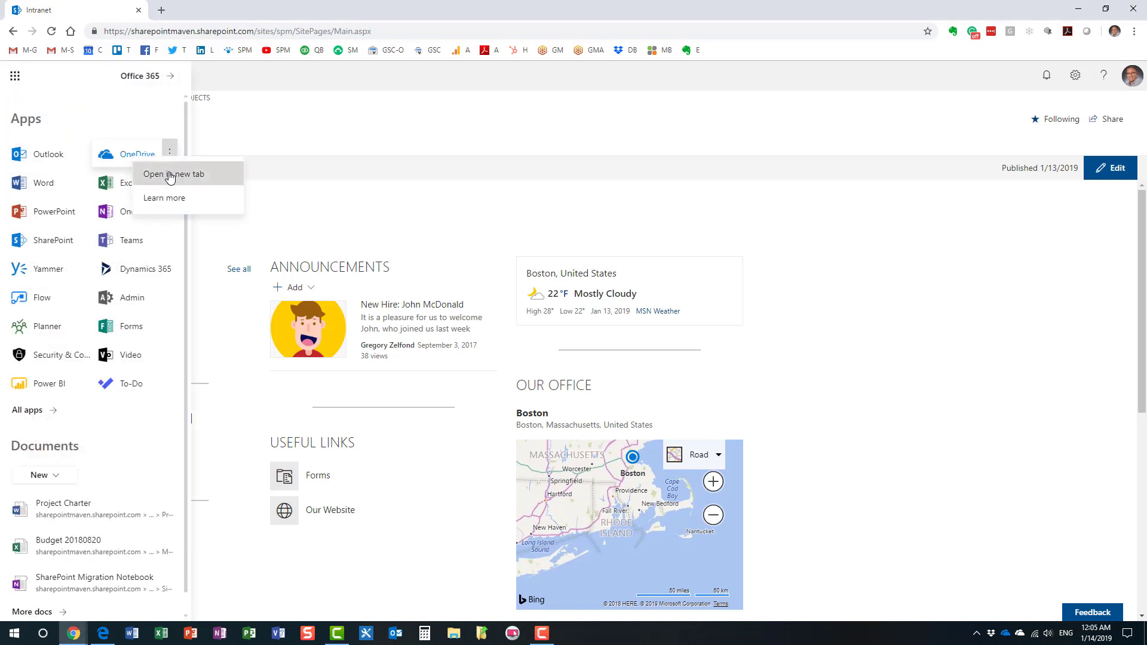
{"action": "left_click", "coordinate": [168, 173]}
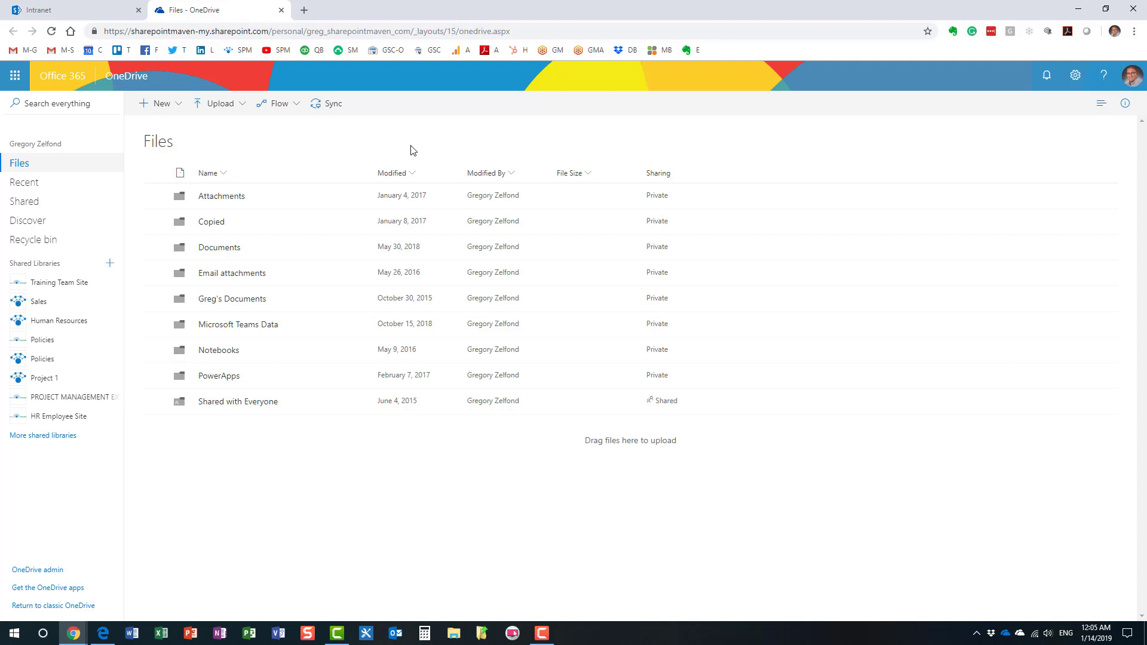
{"action": "left_click", "coordinate": [15, 73]}
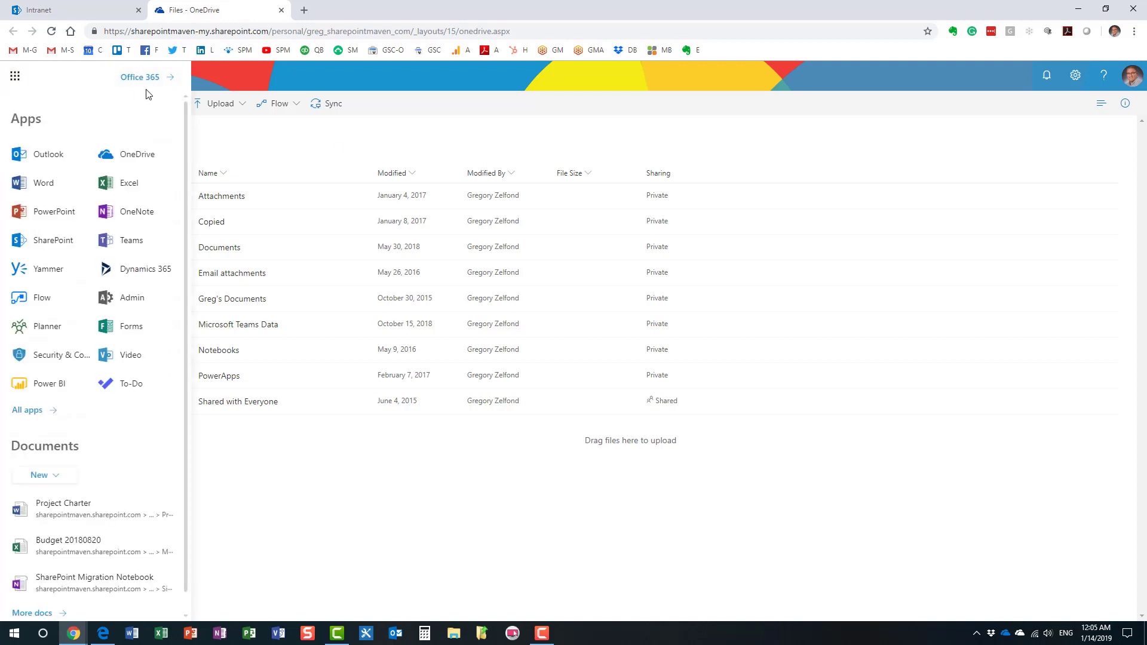
{"action": "left_click", "coordinate": [302, 141]}
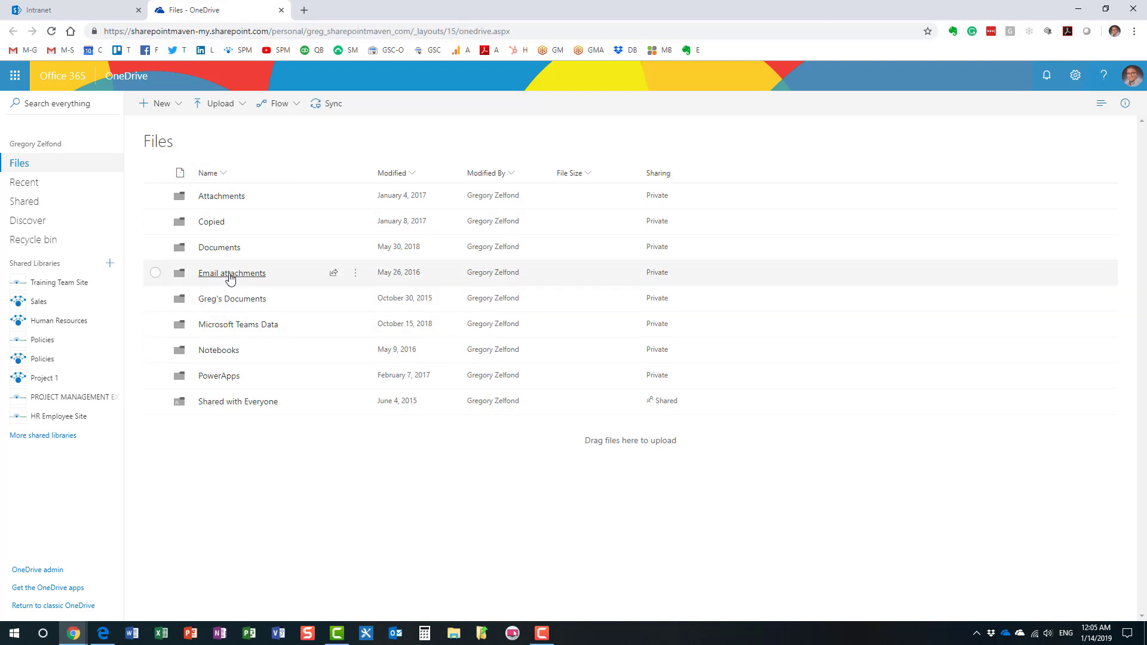
- Examine the sharing and file actions available for the Documents folder
{"action": "left_click", "coordinate": [219, 252]}
{"action": "right_click", "coordinate": [219, 250]}
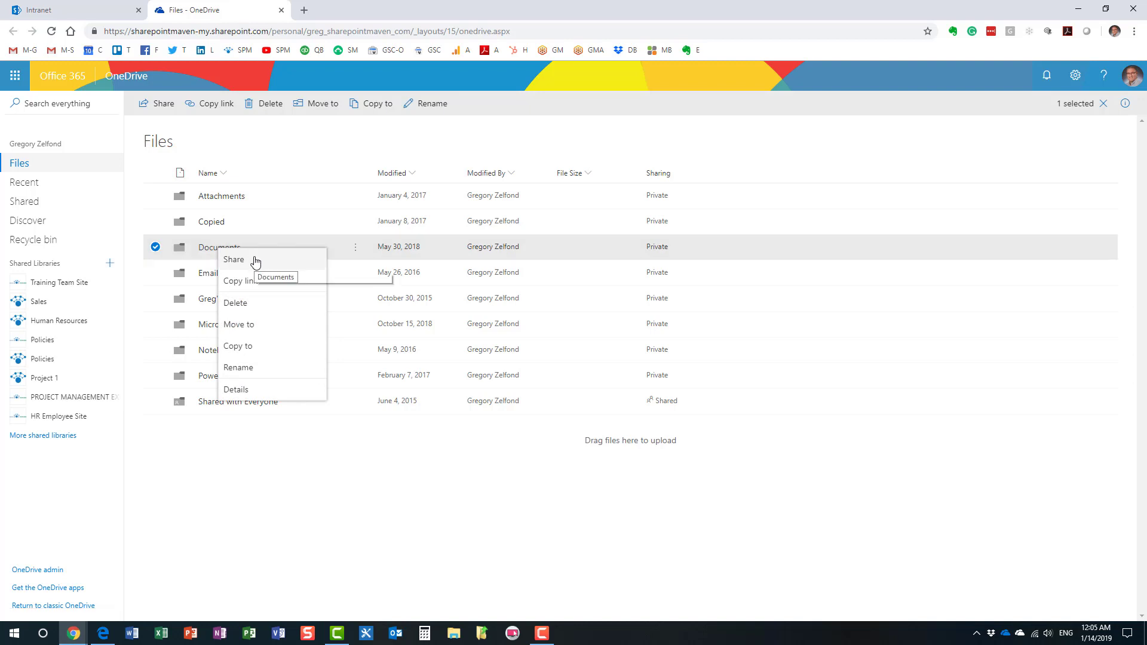
{"action": "left_click", "coordinate": [333, 143]}
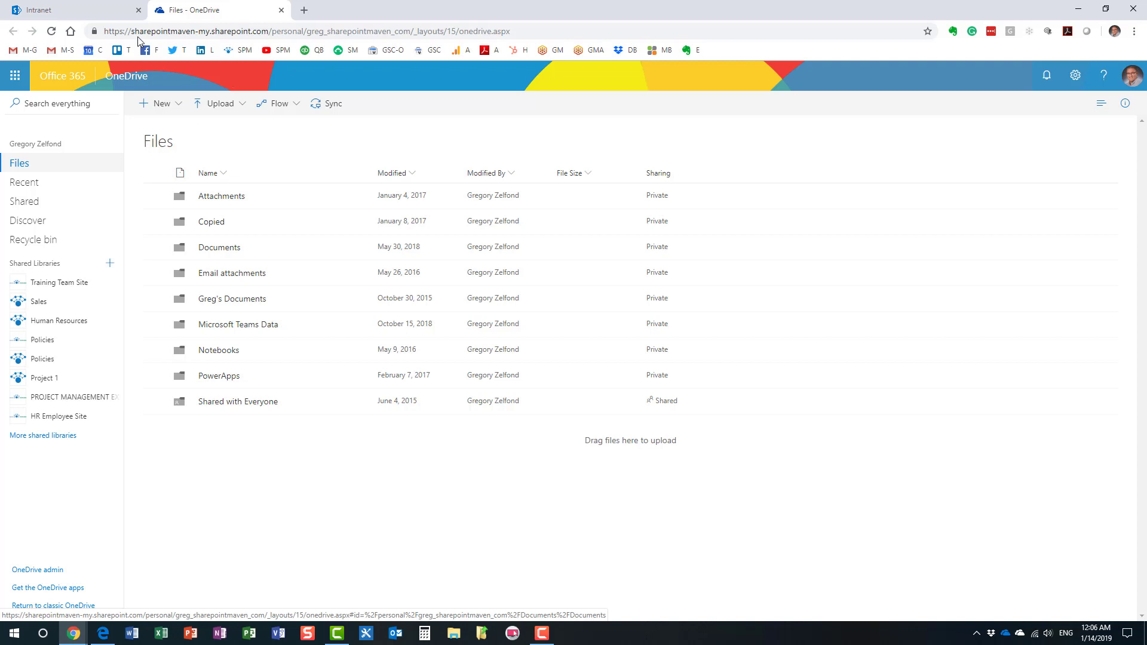
- Return to the Intranet page and close the OneDrive tab
{"action": "left_click", "coordinate": [96, 9]}
{"action": "left_click", "coordinate": [309, 133]}
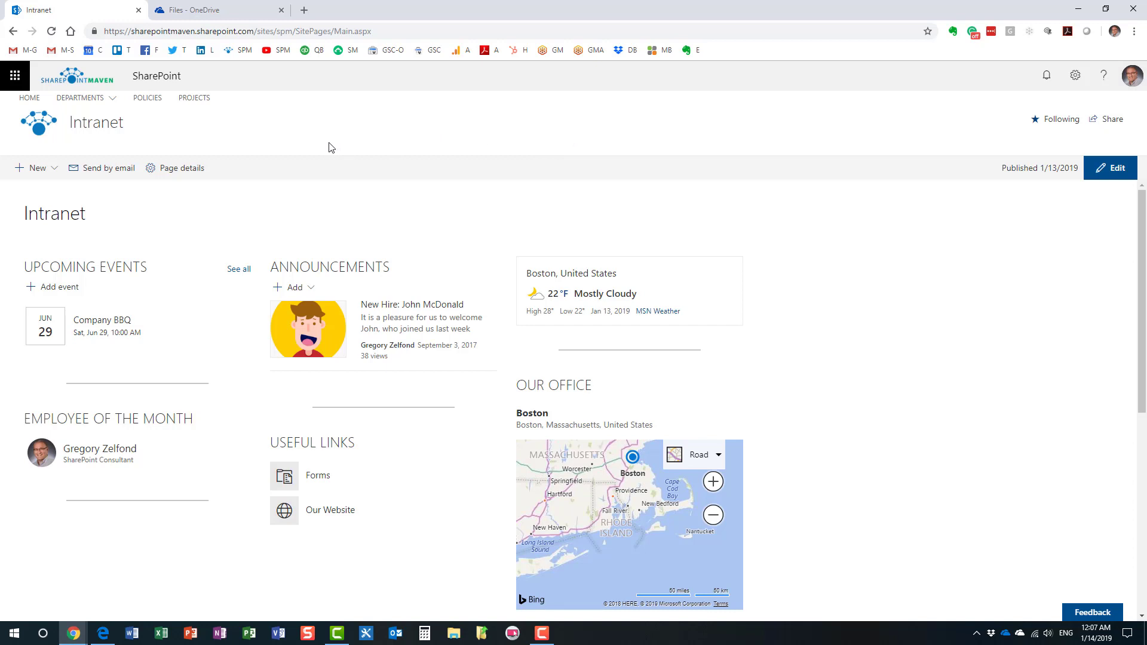
{"action": "left_click", "coordinate": [281, 11]}
- Switch to the second Chrome window showing the Intranet and check which account is signed in there
{"action": "mouse_move", "coordinate": [76, 632]}
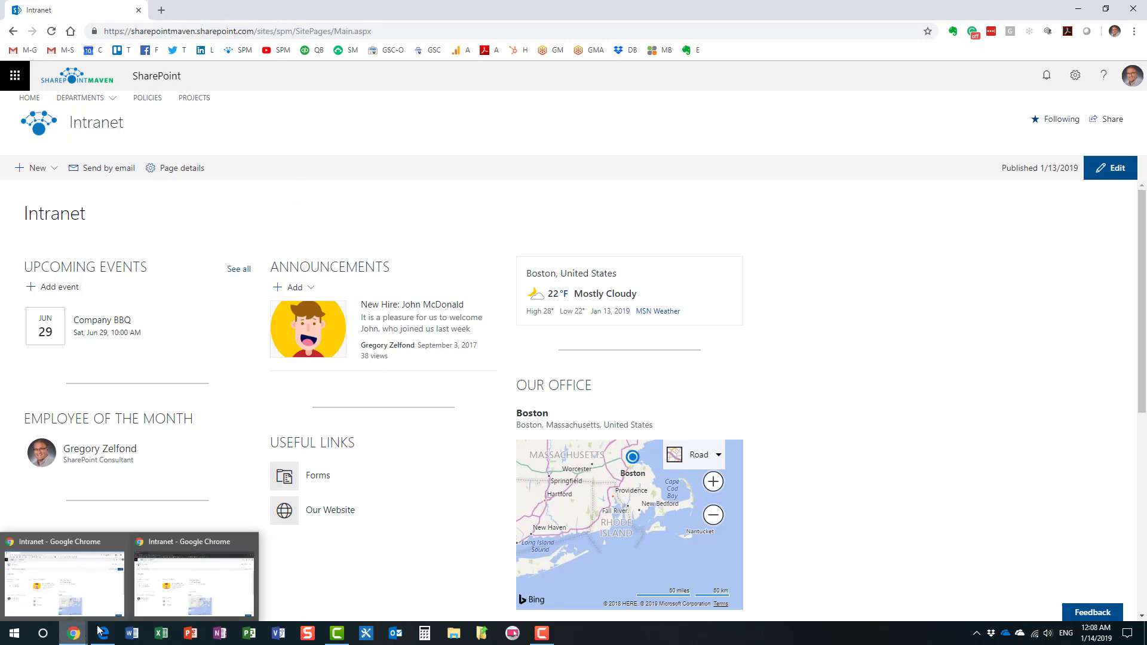
{"action": "left_click", "coordinate": [200, 585]}
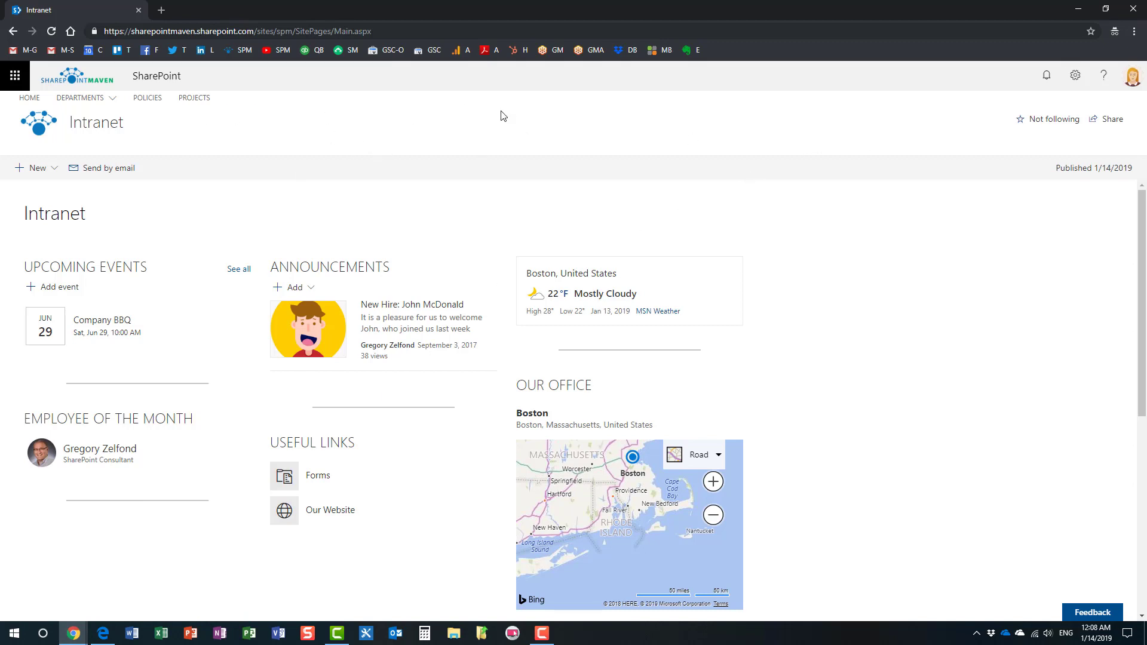
{"action": "left_click", "coordinate": [1134, 84]}
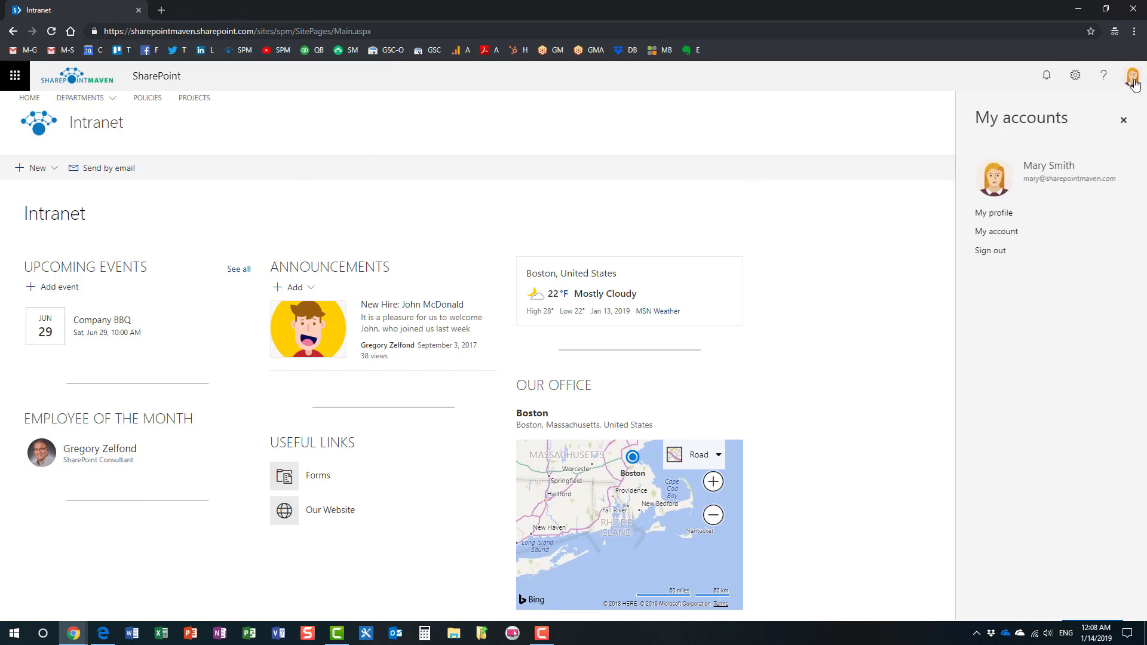
{"action": "left_click", "coordinate": [1123, 120]}
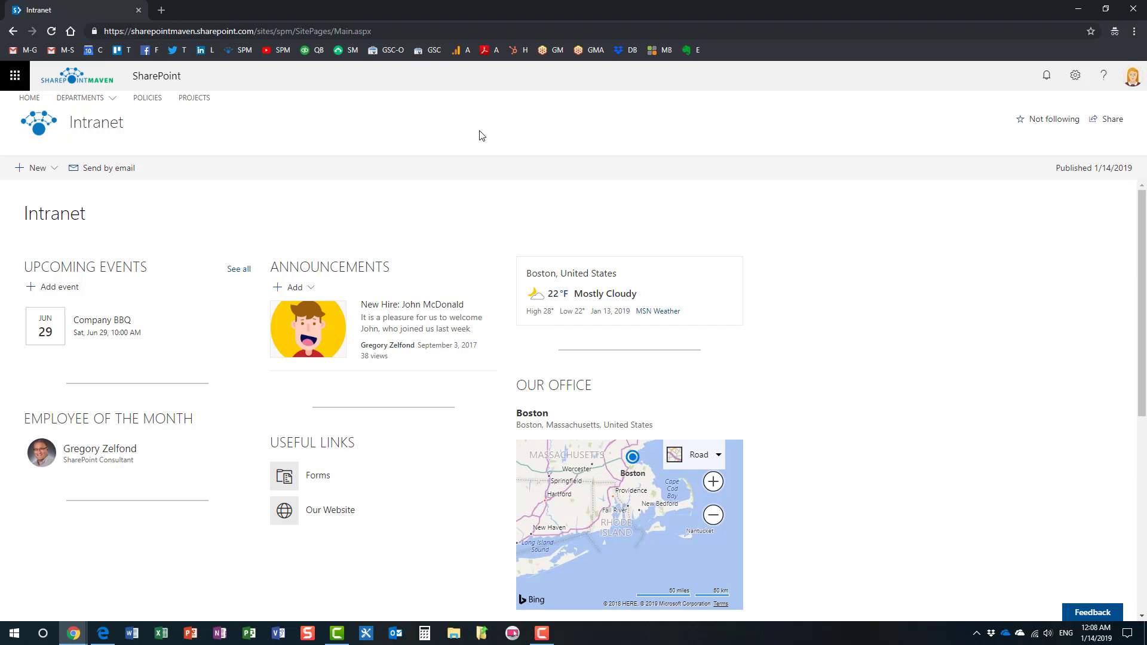
- Open this user's OneDrive and copy its web address up to the end of the personal site name
{"action": "left_click", "coordinate": [10, 78]}
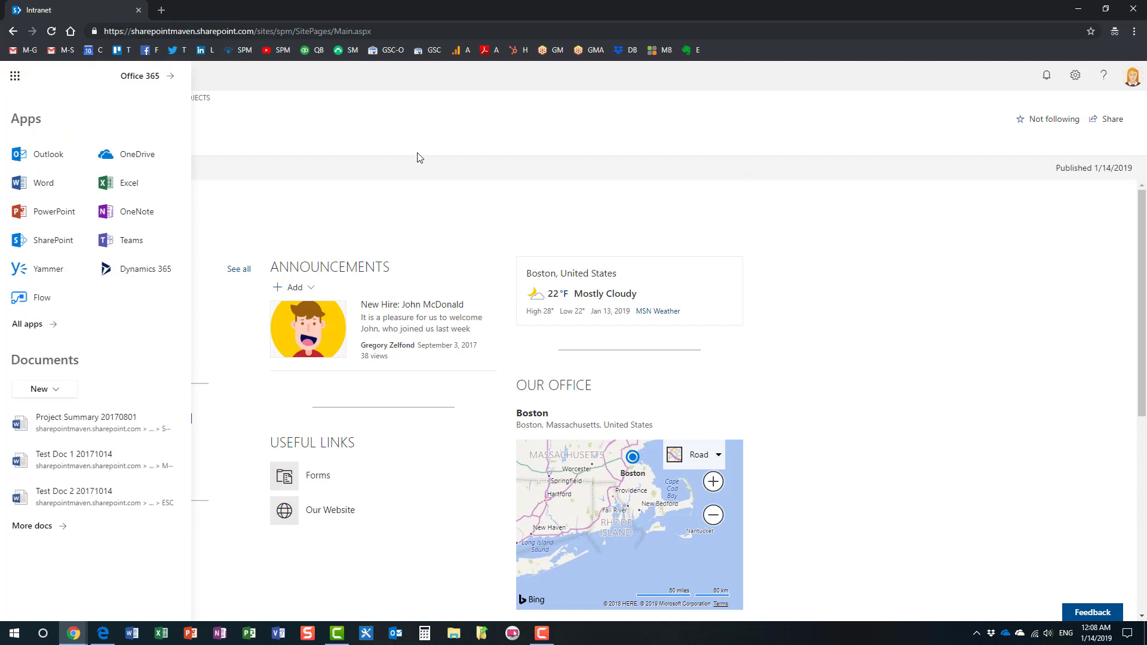
{"action": "left_click", "coordinate": [128, 155]}
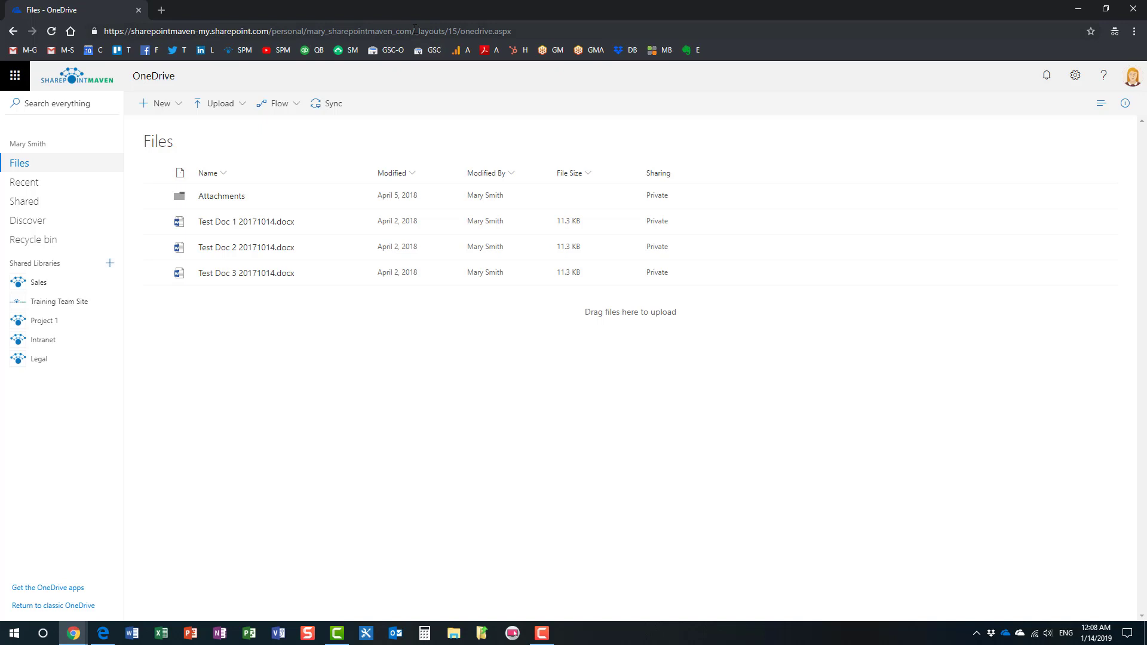
{"action": "left_click_drag", "start_coordinate": [414, 31], "coordinate": [130, 38]}
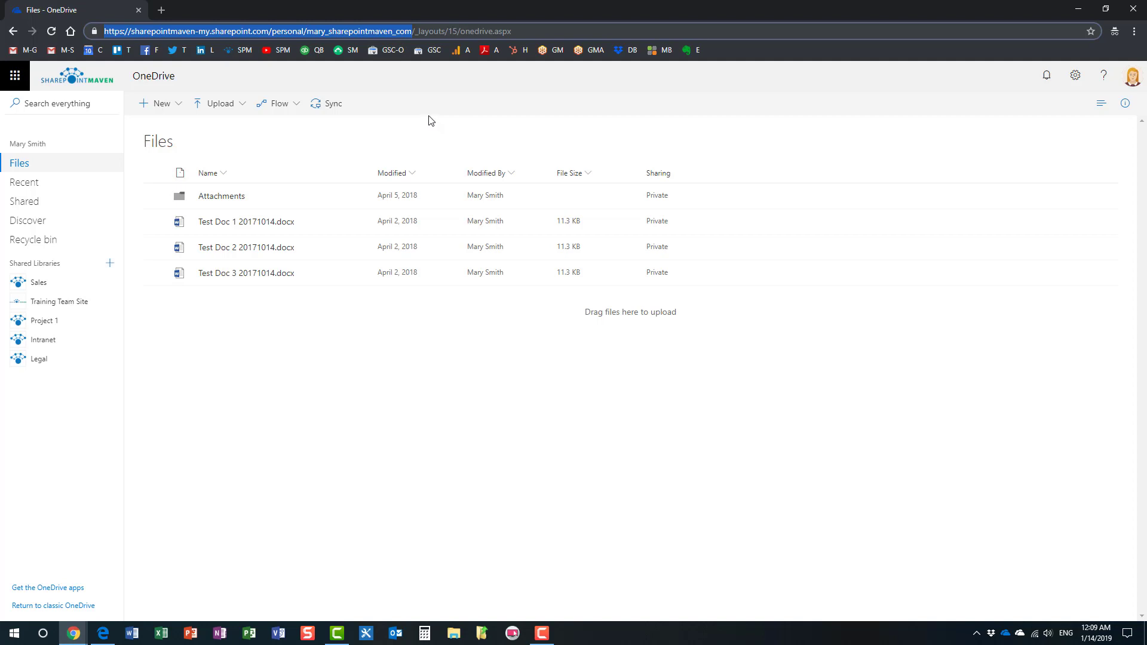
- Try to open the copied OneDrive address in a new tab of the first Chrome window, and close that tab
{"action": "left_click", "coordinate": [84, 632]}
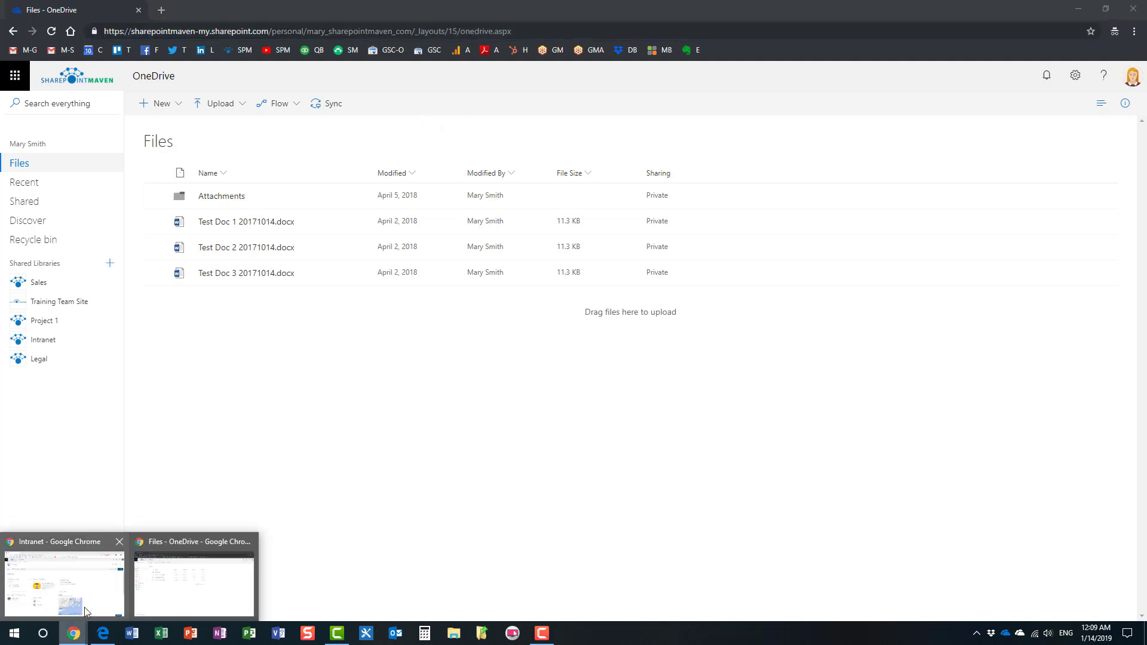
{"action": "left_click", "coordinate": [83, 614]}
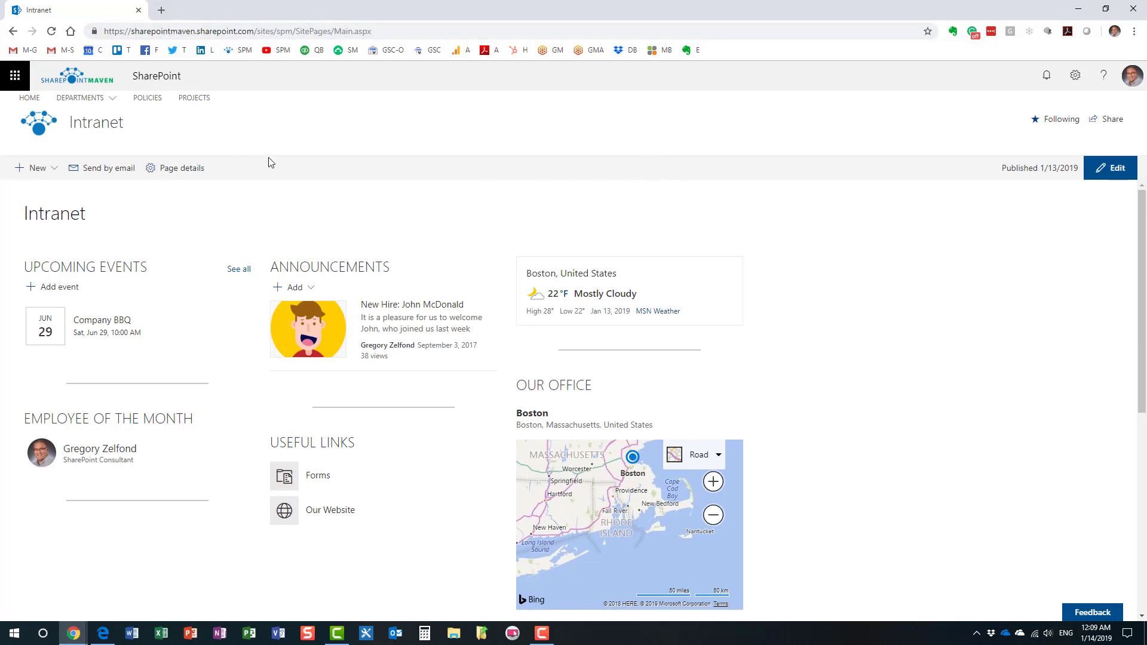
{"action": "left_click", "coordinate": [161, 10]}
{"action": "key", "text": "ctrl+v"}
{"action": "key", "text": "Return"}
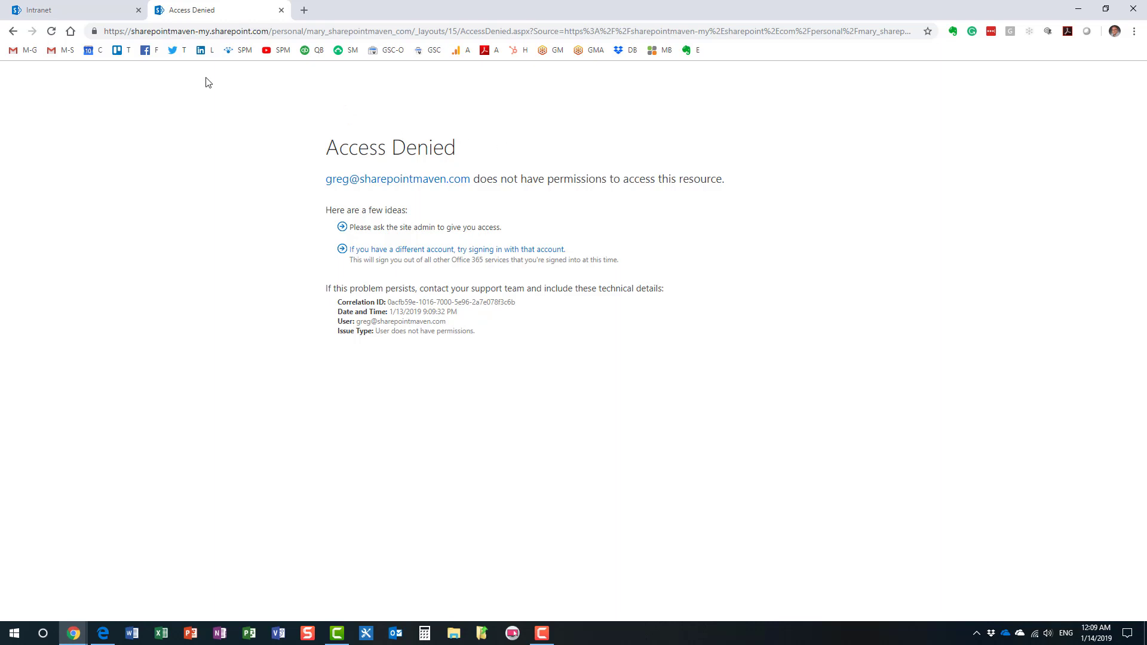
{"action": "left_click", "coordinate": [281, 10]}
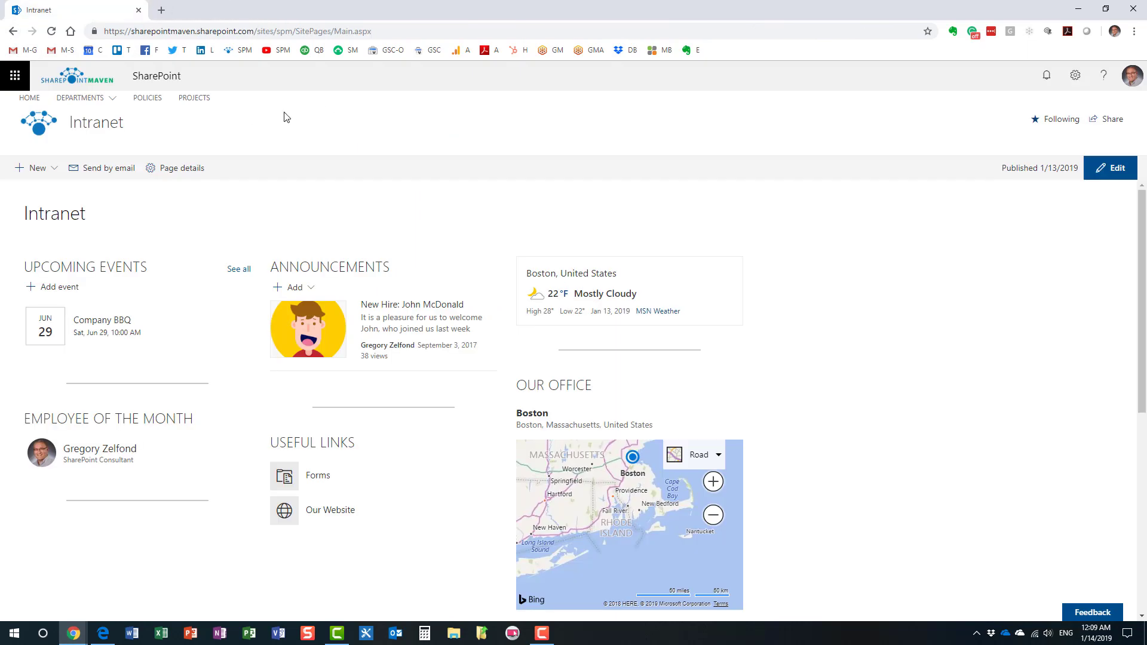
- Open the Microsoft 365 admin center and display the list of active users
{"action": "left_click", "coordinate": [14, 82]}
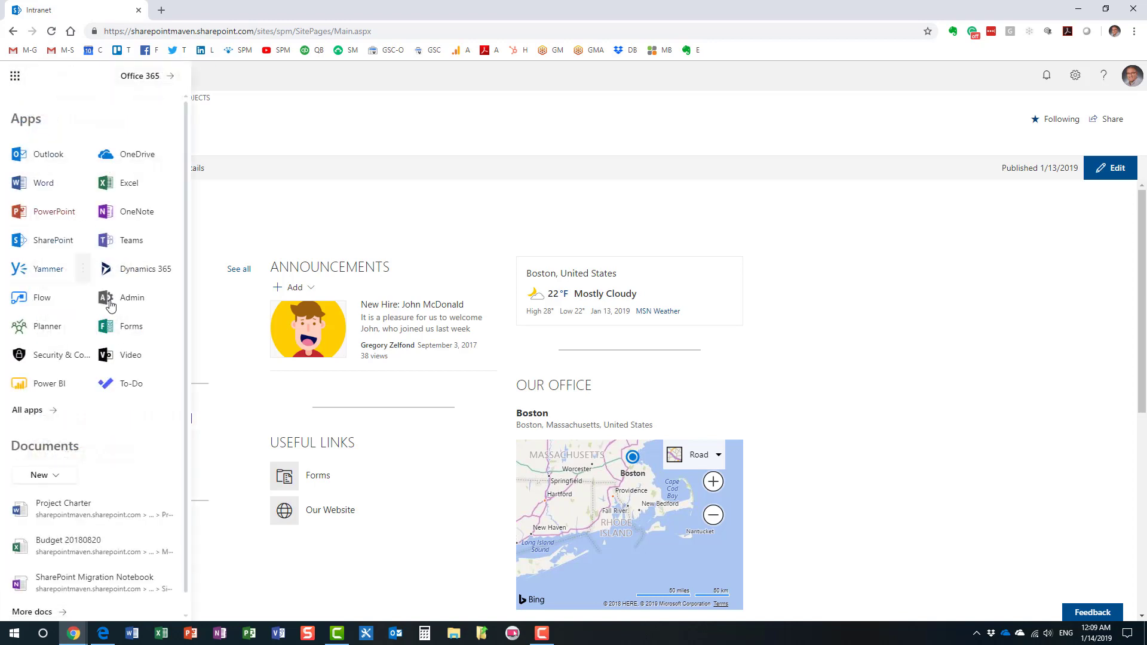
{"action": "left_click", "coordinate": [132, 297]}
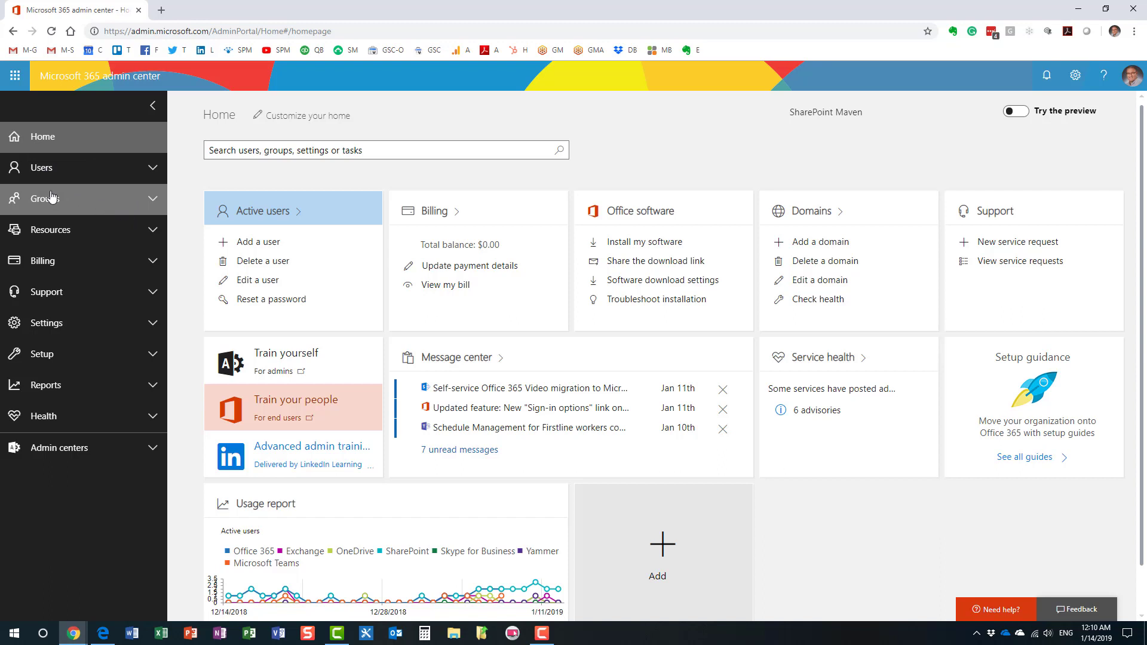
{"action": "left_click", "coordinate": [46, 172]}
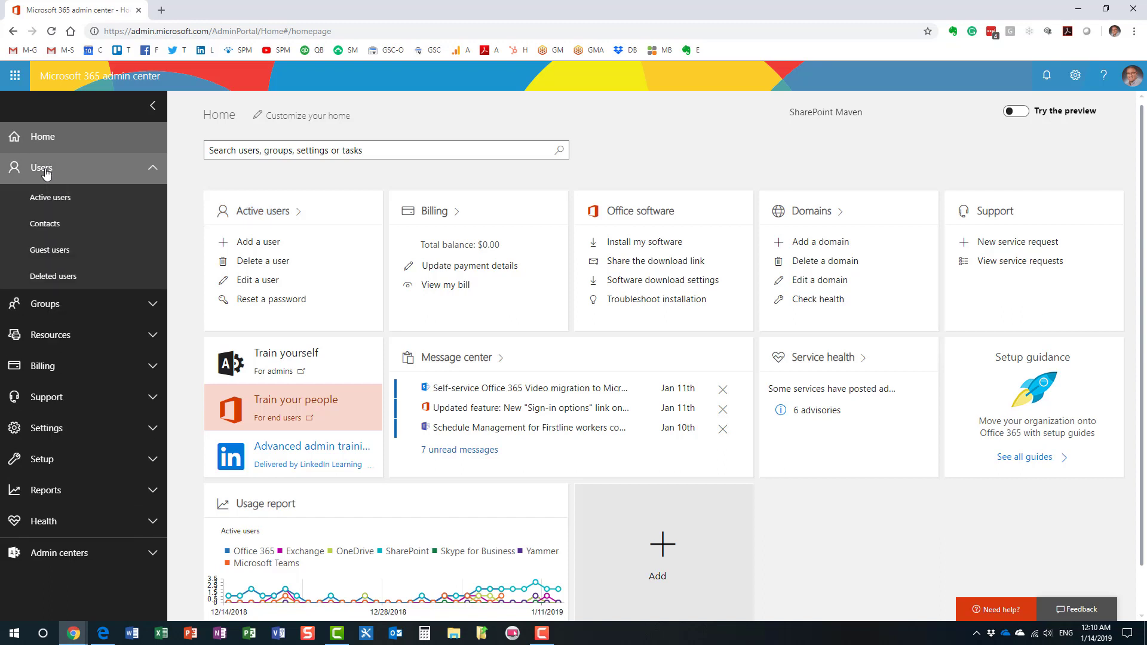
{"action": "left_click", "coordinate": [60, 204]}
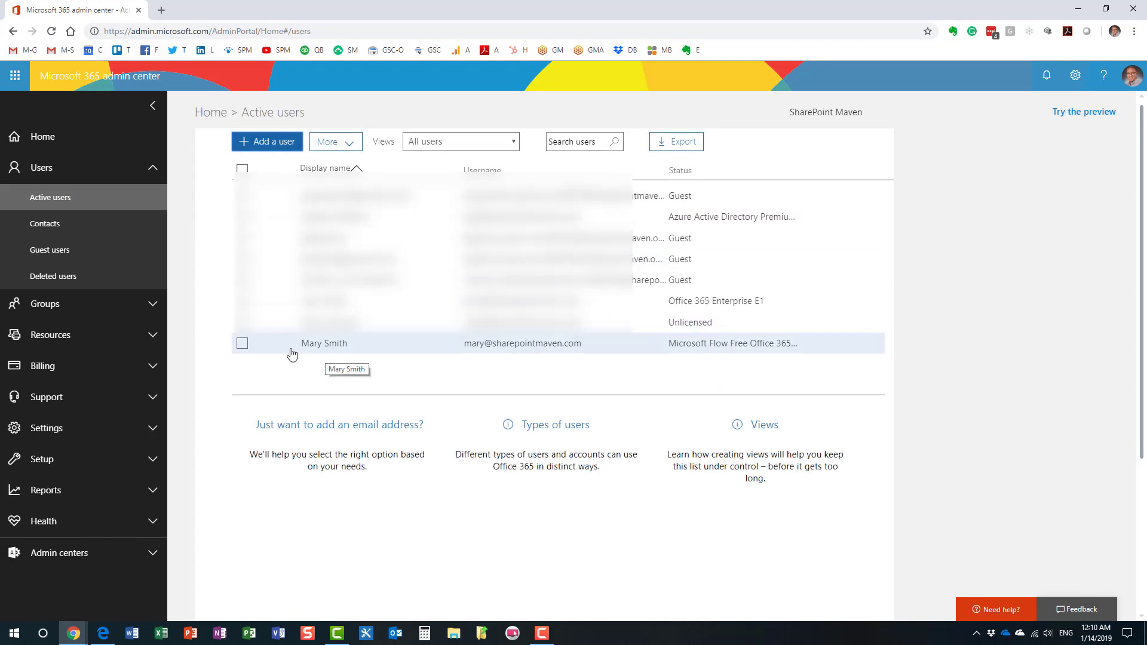
- Select the last user in the active users list and expand that user's OneDrive settings
{"action": "left_click", "coordinate": [242, 344]}
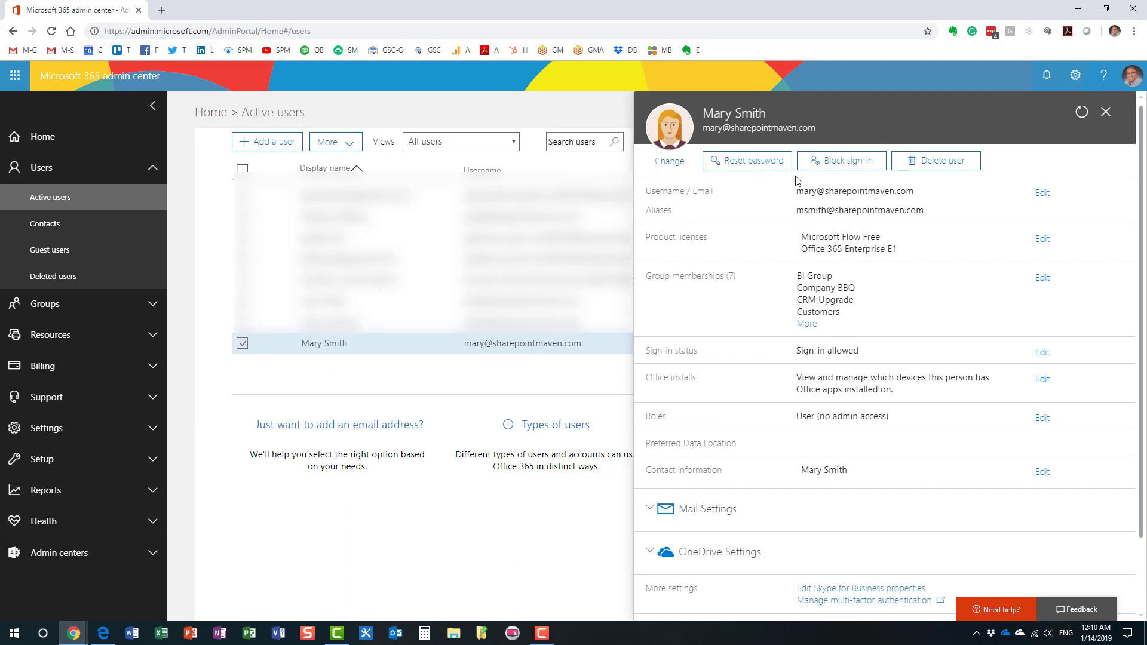
{"action": "scroll", "coordinate": [752, 515], "scroll_direction": "down", "scroll_amount": 2}
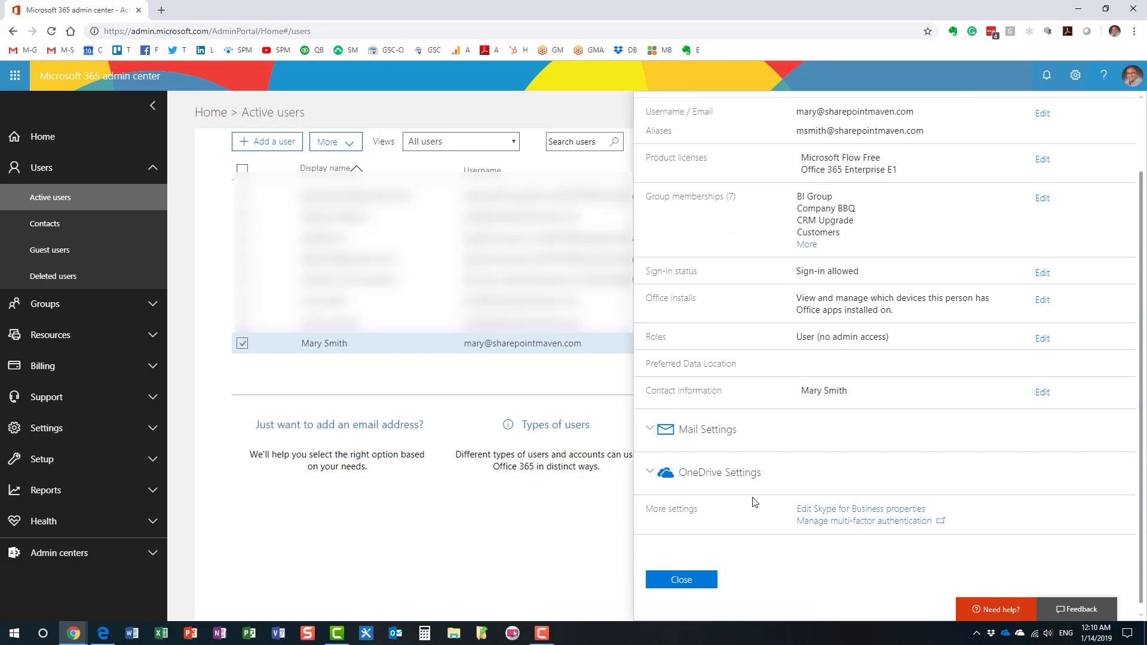
{"action": "left_click", "coordinate": [720, 472]}
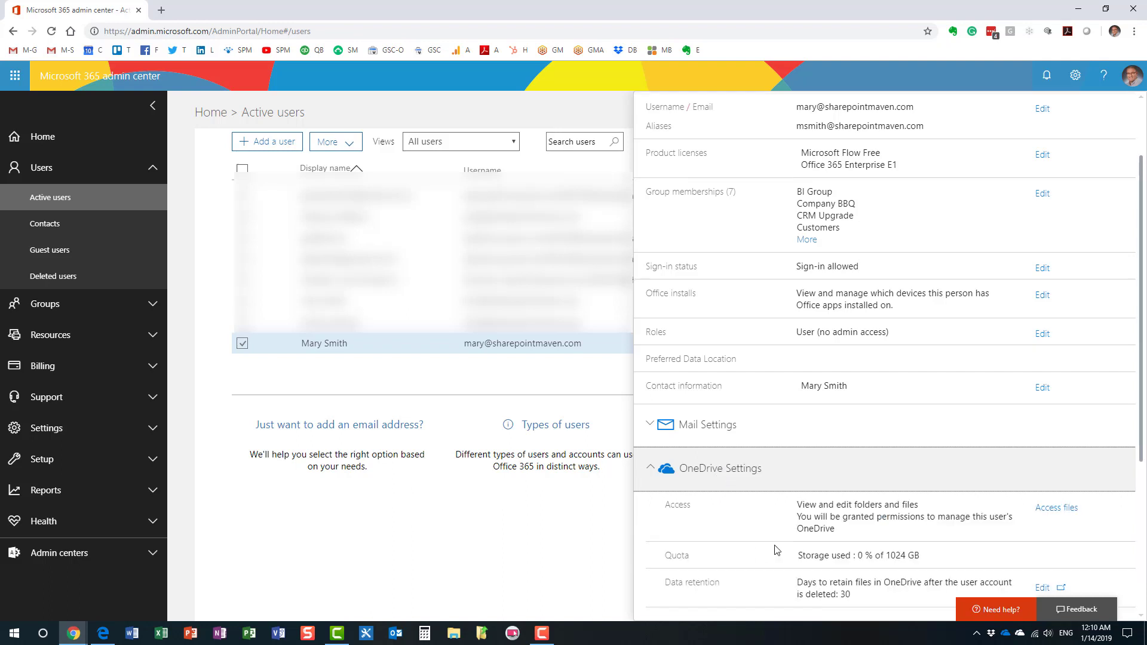
{"action": "scroll", "coordinate": [776, 520], "scroll_direction": "down", "scroll_amount": 2}
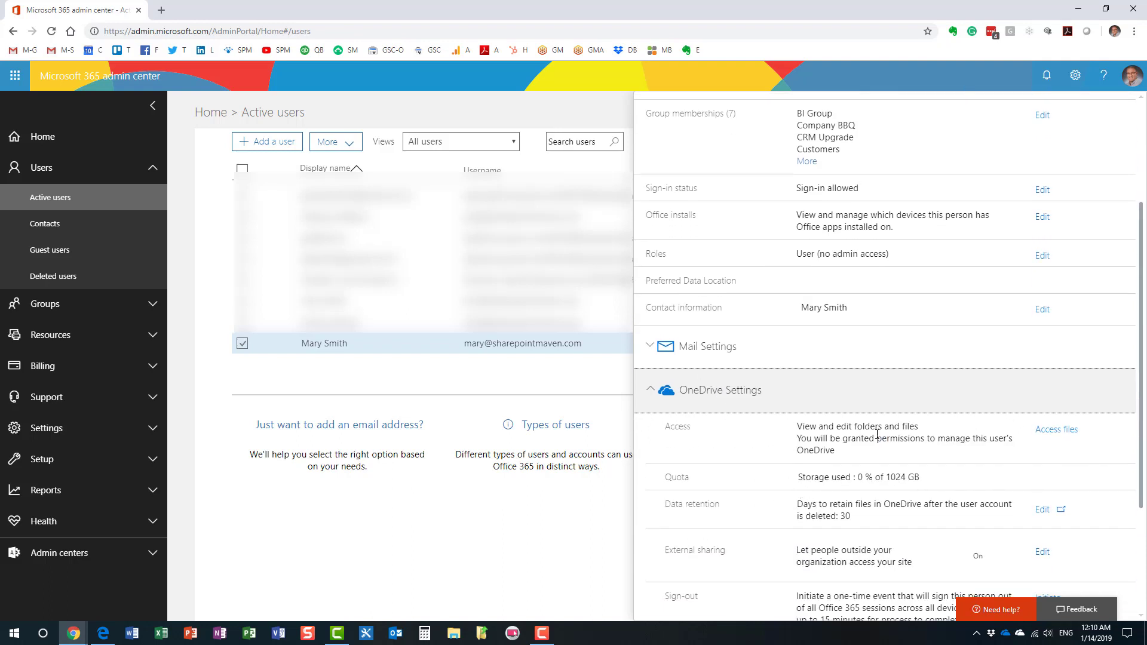
- Grant access to the user's OneDrive files and open the generated OneDrive link
{"action": "left_click", "coordinate": [1054, 435]}
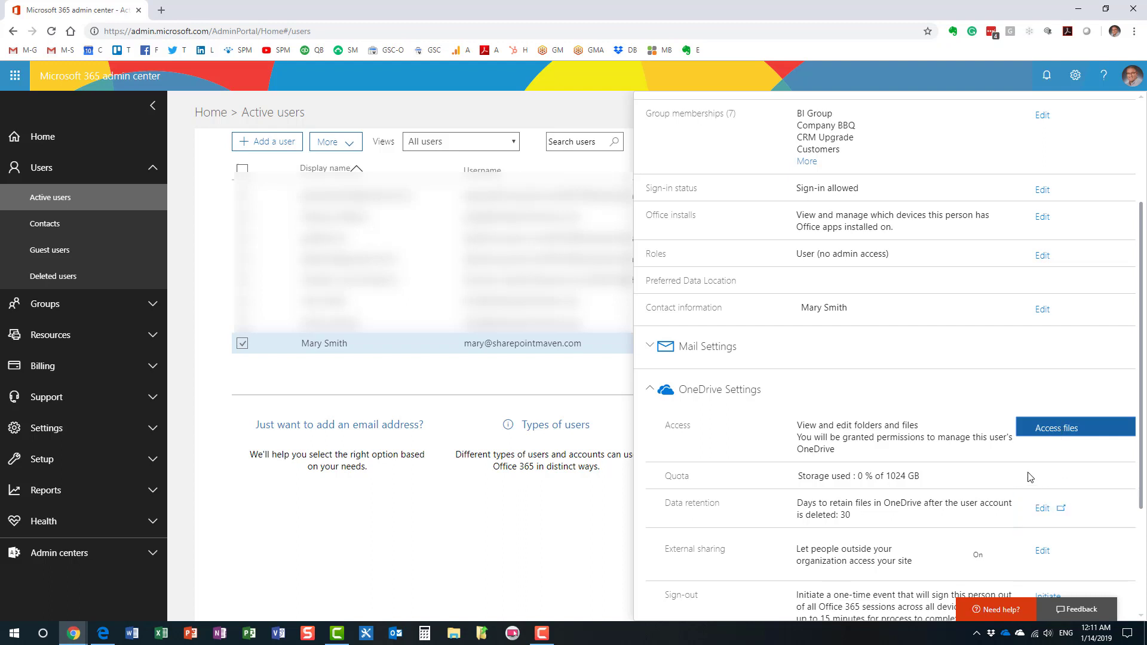
{"action": "left_click", "coordinate": [1049, 440]}
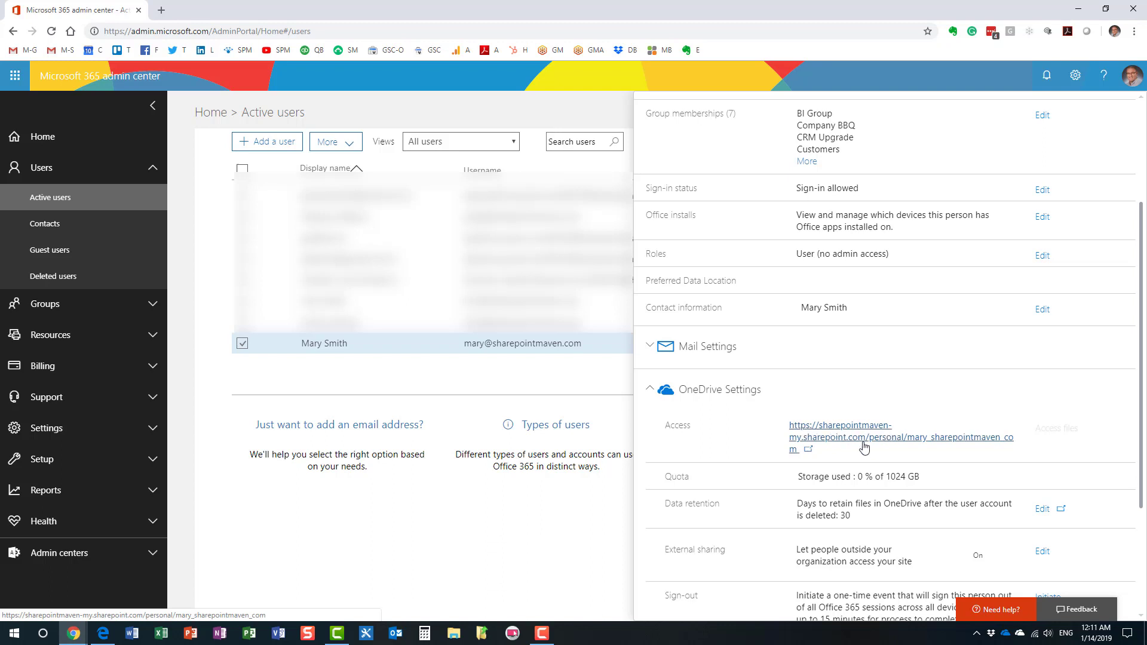
{"action": "left_click", "coordinate": [823, 445]}
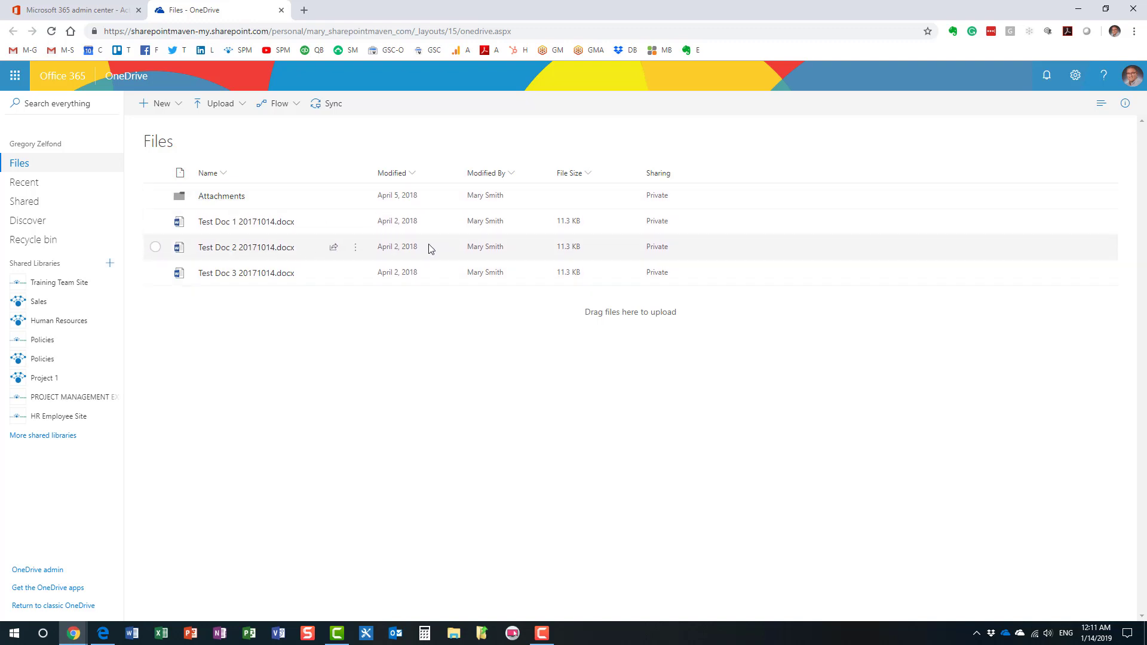
- Return to the admin center and close the user's details
{"action": "left_click", "coordinate": [93, 13]}
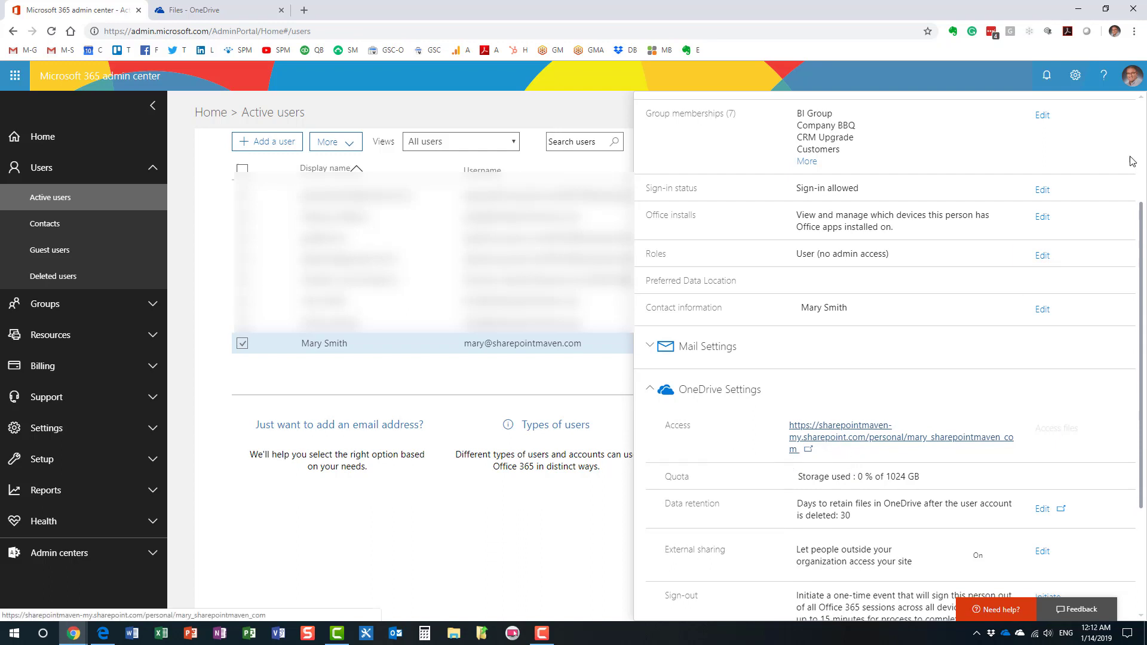
{"action": "left_click", "coordinate": [592, 408]}
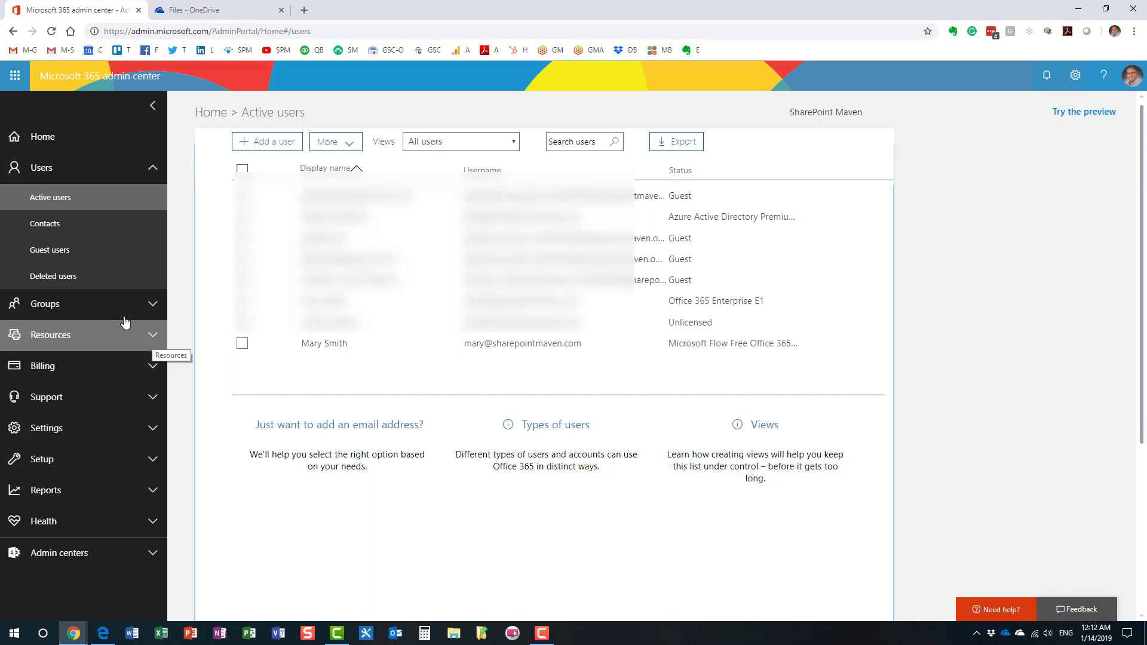
- Copy the user's OneDrive address up to the end of the personal site name and switch to Microsoft Edge
{"action": "left_click", "coordinate": [190, 12]}
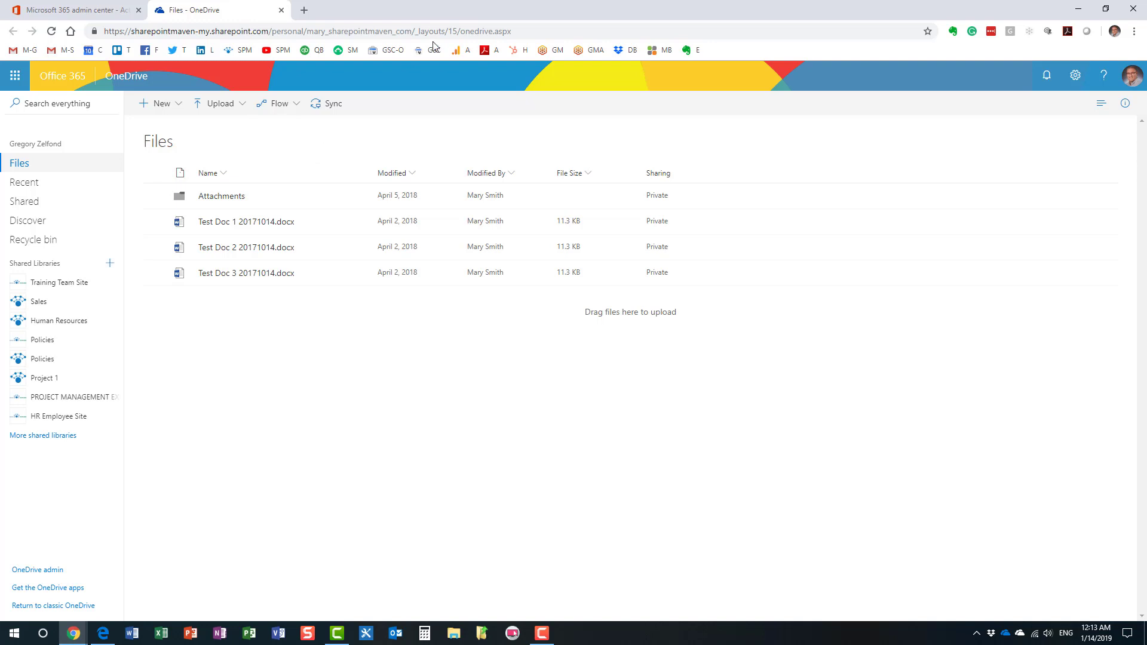
{"action": "left_click_drag", "start_coordinate": [412, 31], "coordinate": [98, 32]}
{"action": "key", "text": "ctrl+c"}
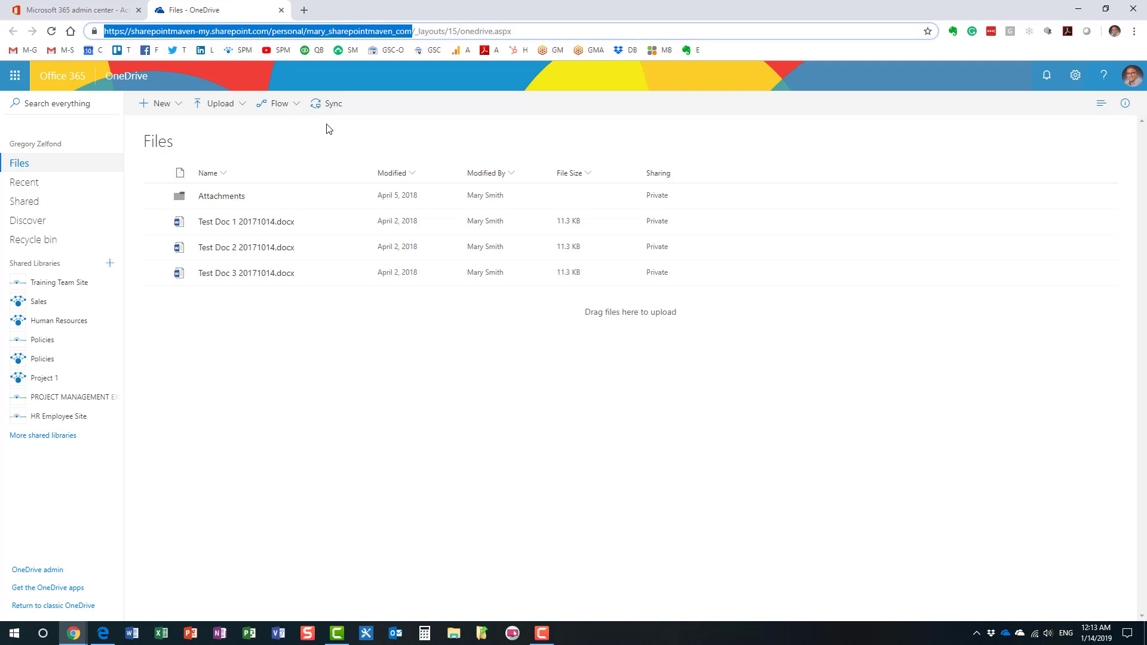
{"action": "left_click", "coordinate": [105, 637]}
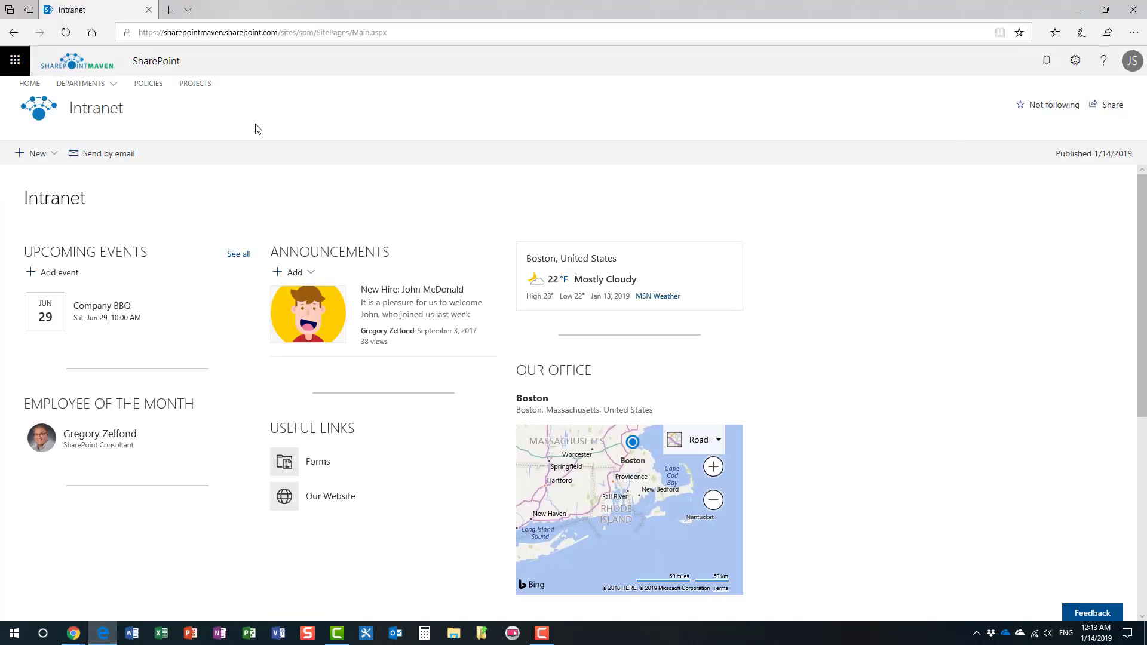
- Check the signed-in account and try to open the copied OneDrive address, returning to the Intranet page
{"action": "left_click", "coordinate": [1133, 62]}
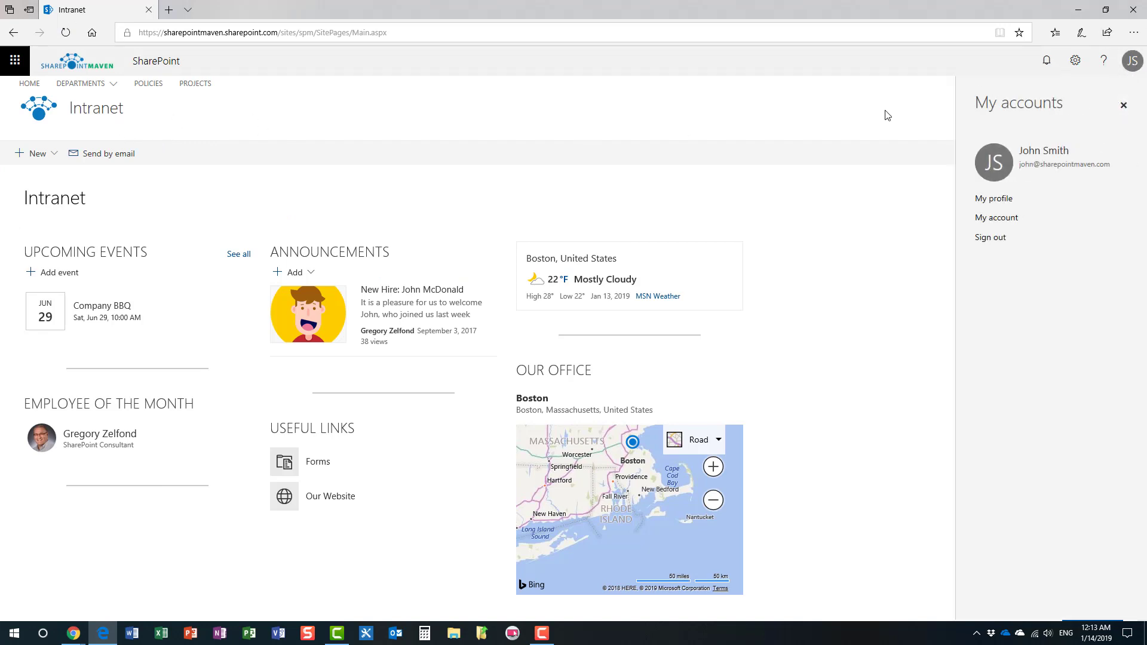
{"action": "left_click", "coordinate": [1124, 105]}
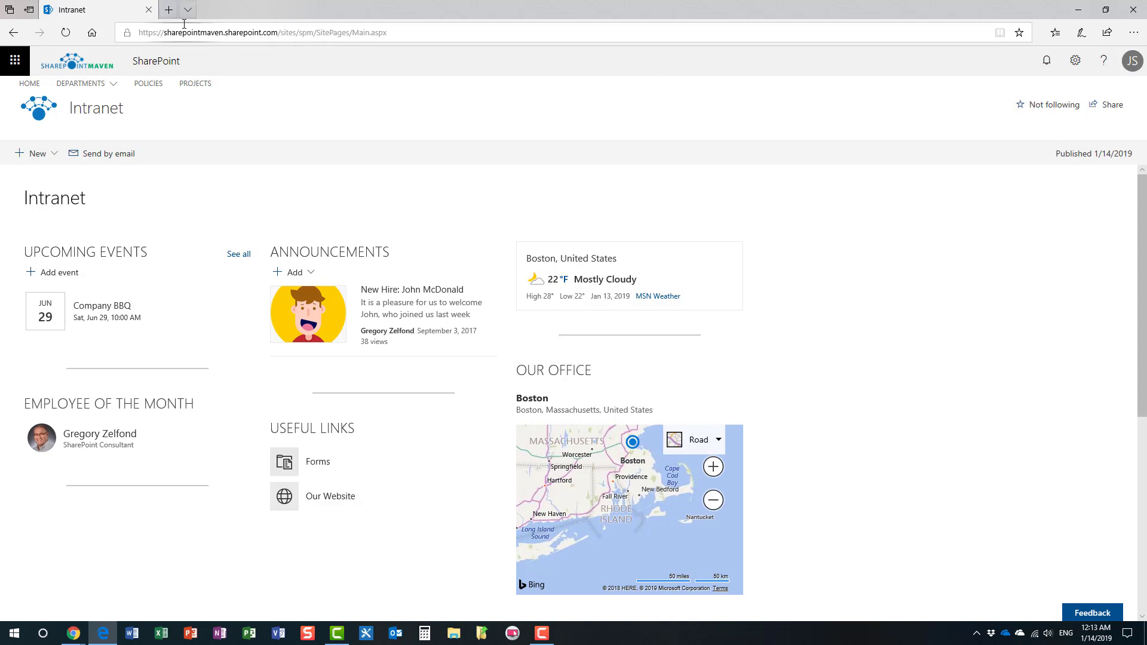
{"action": "left_click", "coordinate": [206, 30]}
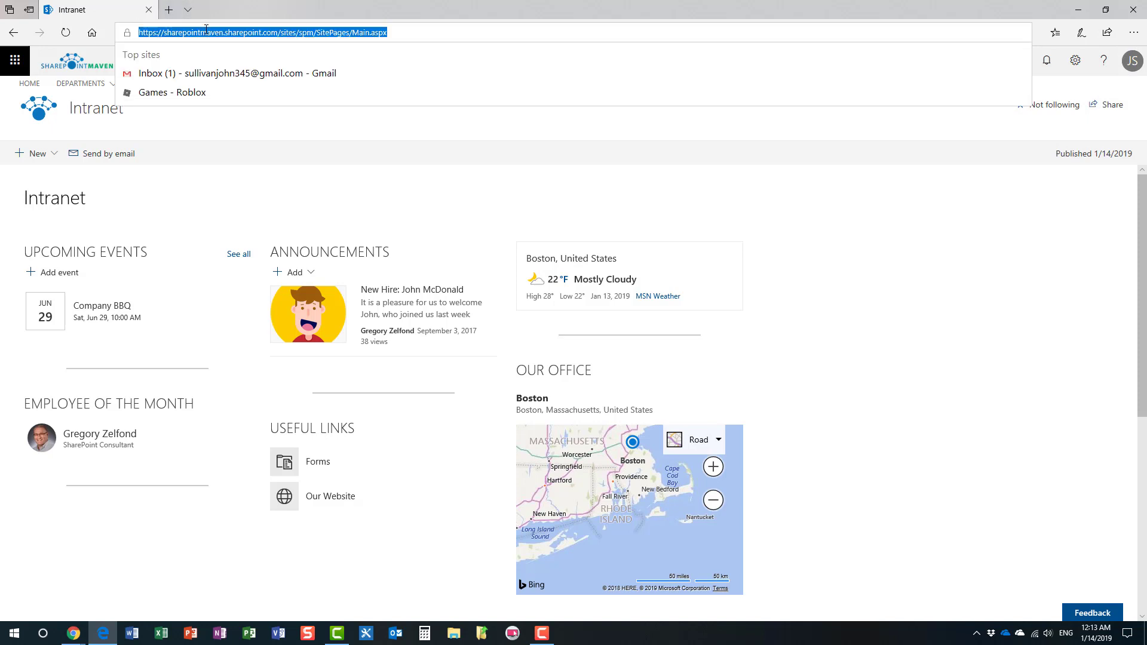
{"action": "key", "text": "ctrl+v"}
{"action": "key", "text": "Return"}
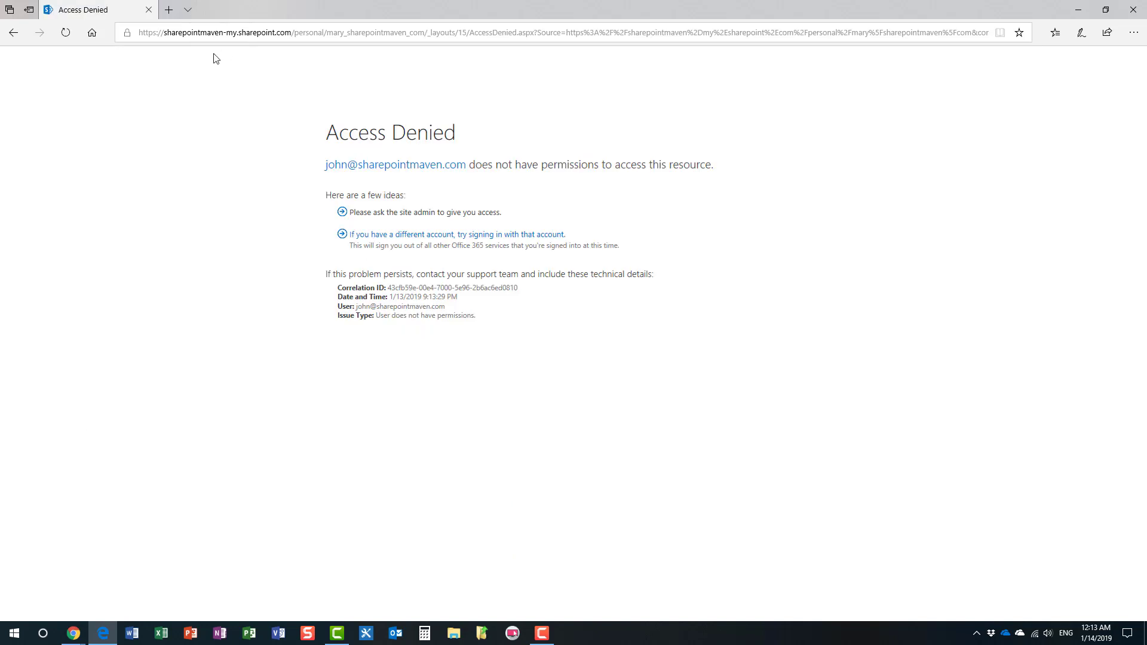
{"action": "left_click", "coordinate": [14, 36]}
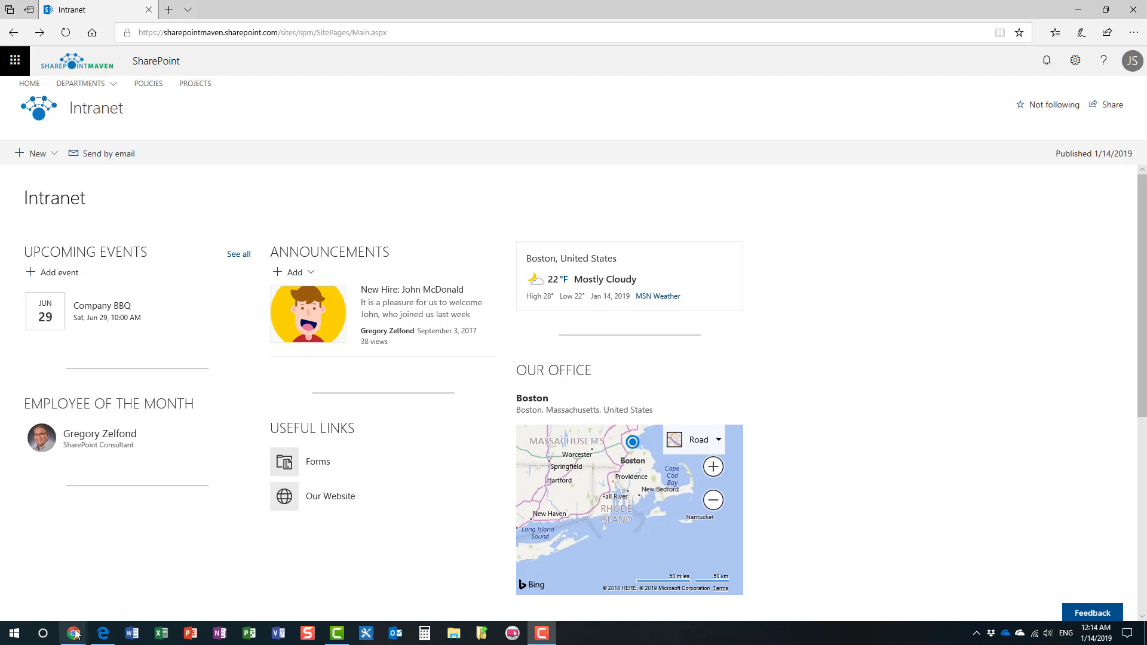
- Switch to Chrome and open the SharePoint admin center from the Microsoft 365 admin center
{"action": "mouse_move", "coordinate": [75, 637]}
{"action": "left_click", "coordinate": [84, 608]}
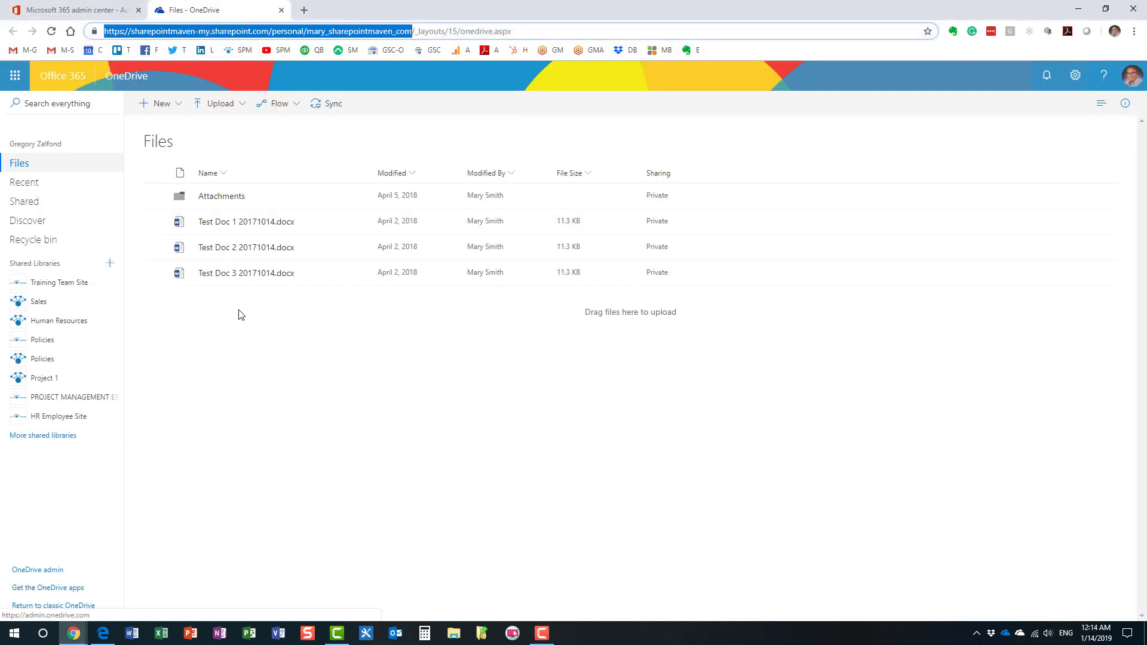
{"action": "left_click", "coordinate": [95, 11]}
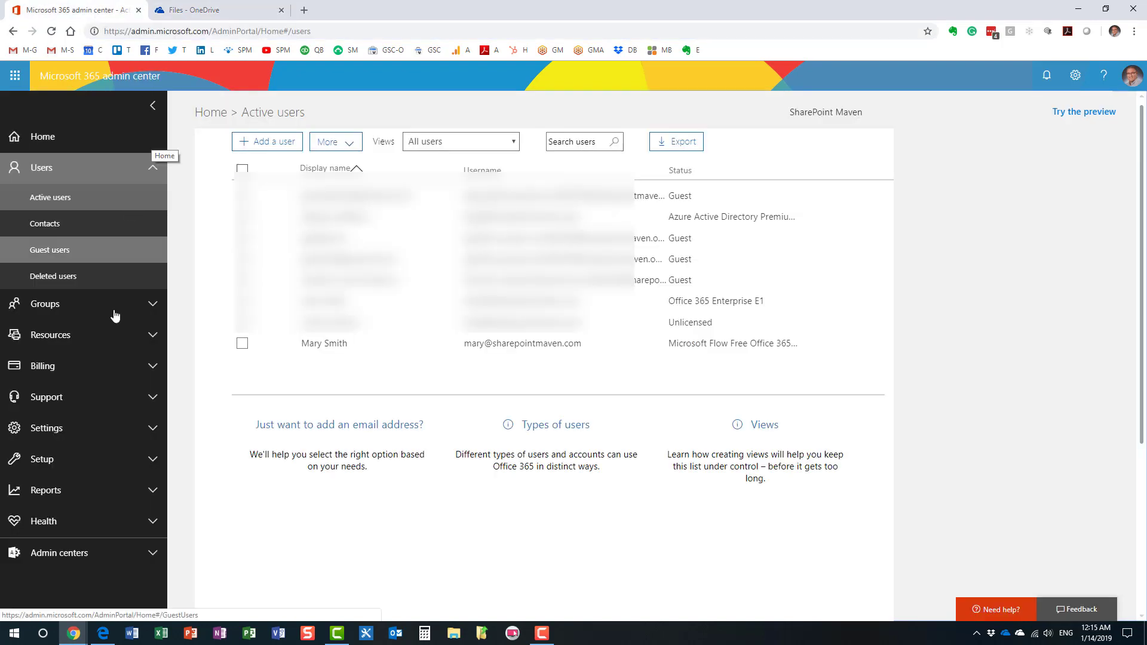
{"action": "left_click", "coordinate": [74, 554]}
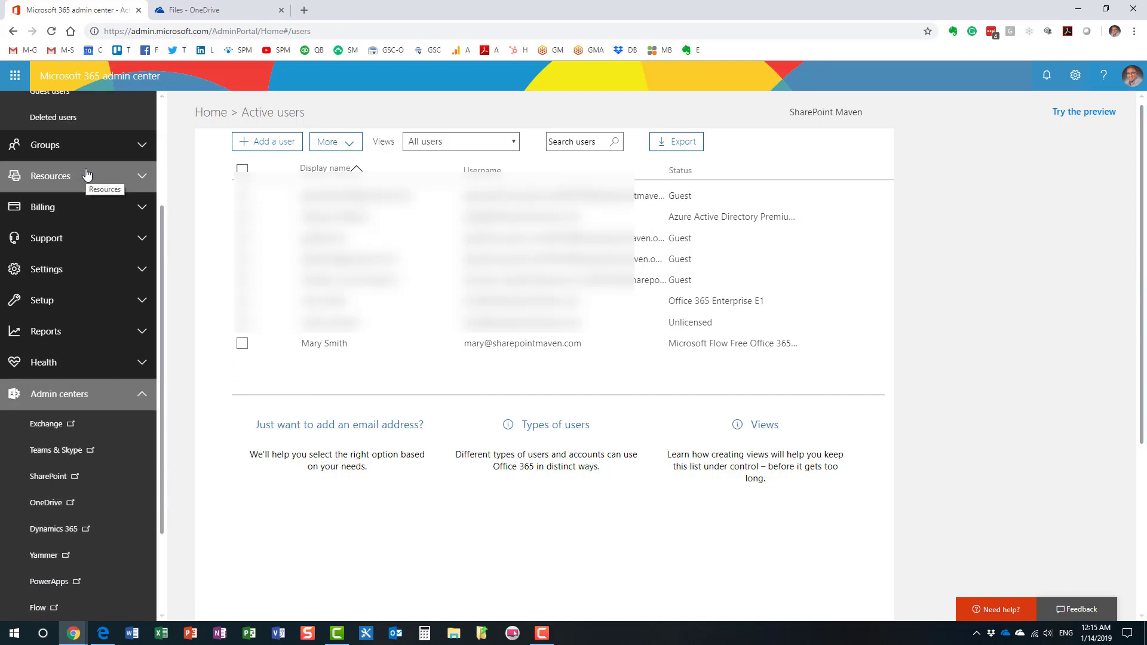
{"action": "left_click", "coordinate": [51, 484]}
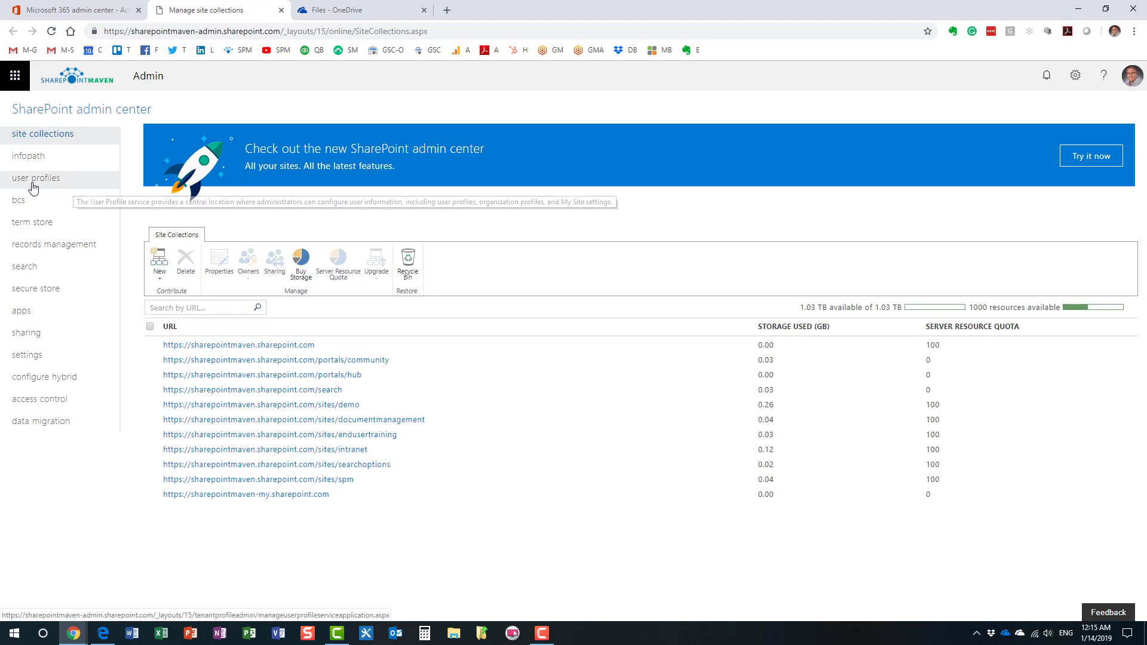
- Open Manage User Profiles in the user profiles section and search for the OneDrive owner's profile by first name
{"action": "left_click", "coordinate": [89, 235]}
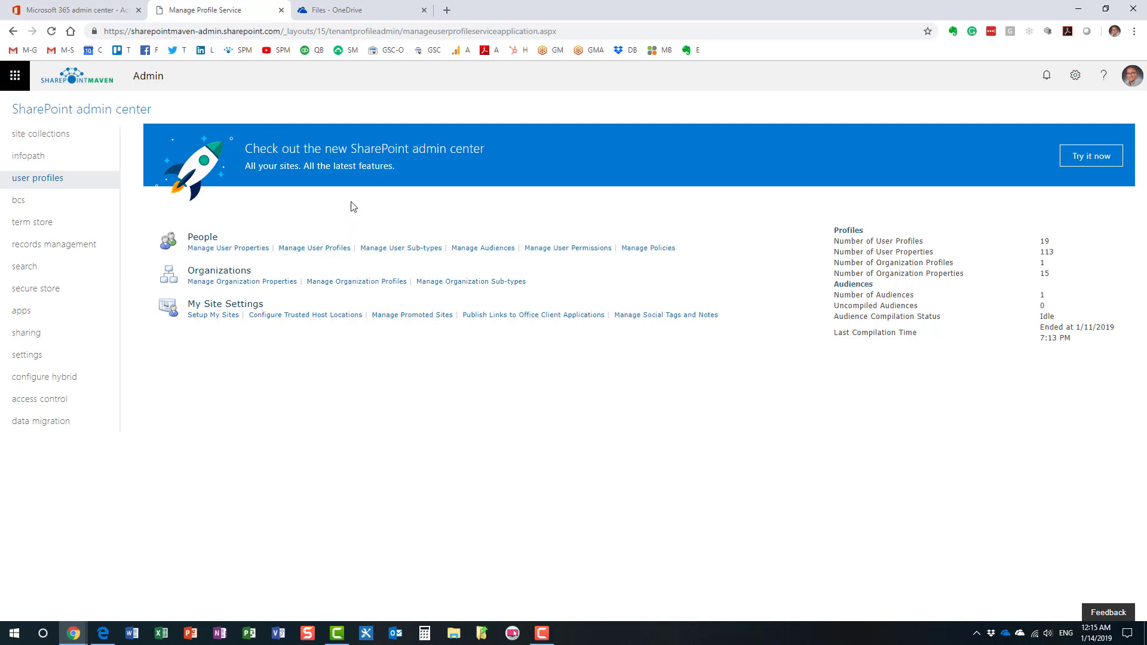
{"action": "left_click", "coordinate": [332, 248]}
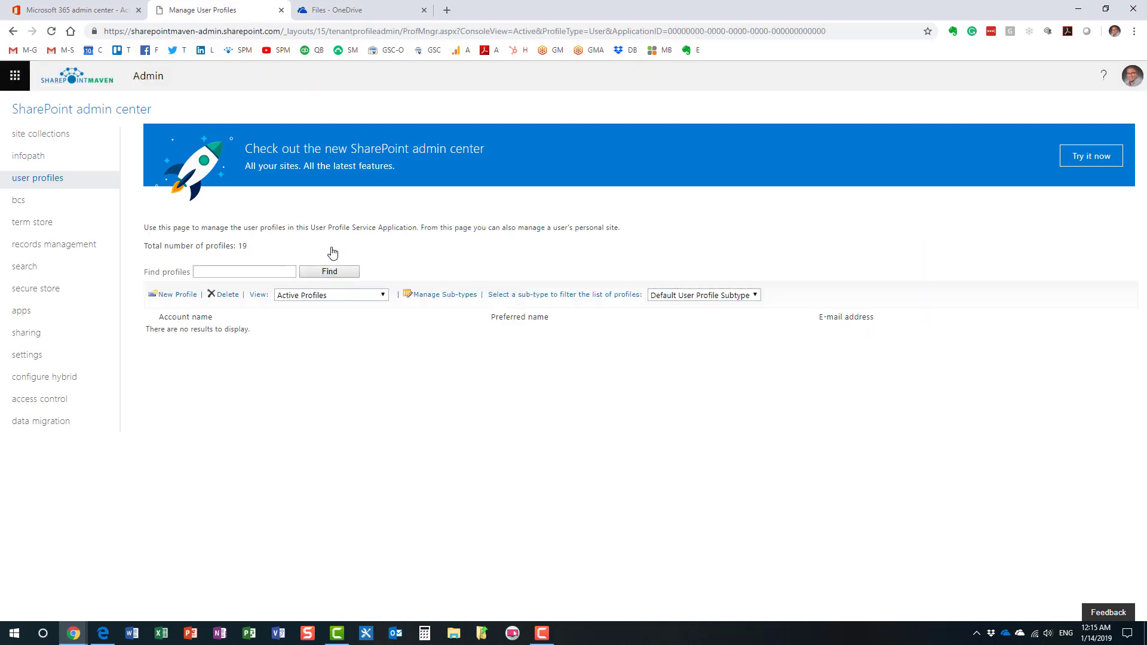
{"action": "left_click", "coordinate": [241, 272]}
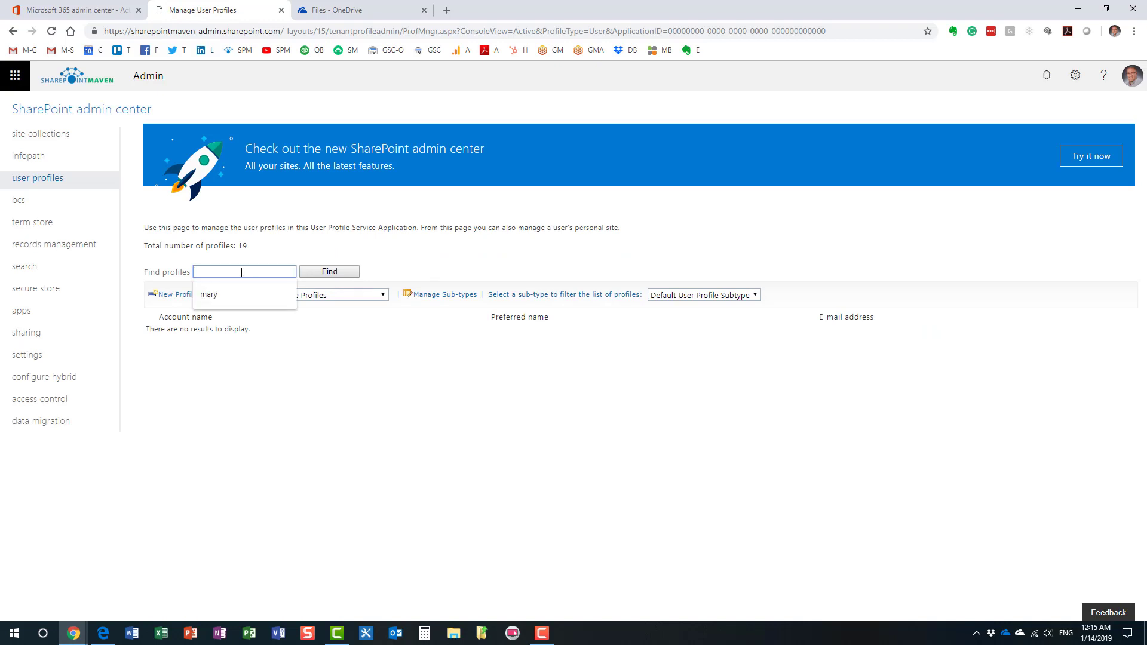
{"action": "type", "text": "mary"}
{"action": "left_click", "coordinate": [345, 273]}
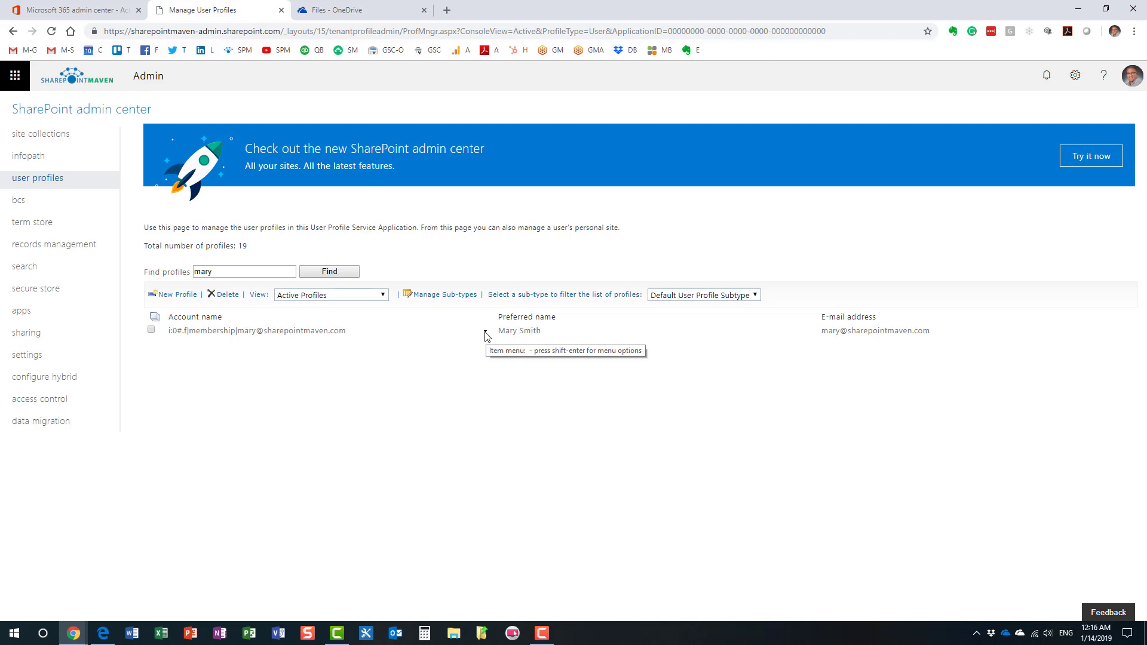
- Open the site collection owners of the found profile and remove the first entry from Site Collection Administrators
{"action": "left_click", "coordinate": [485, 333]}
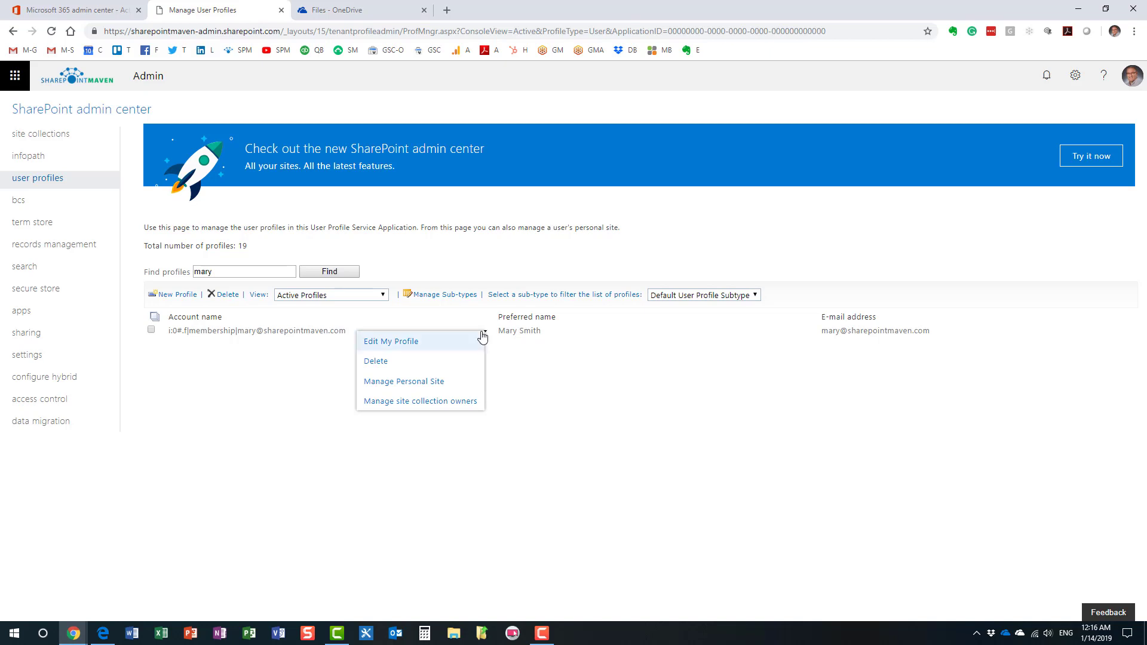
{"action": "left_click", "coordinate": [457, 403]}
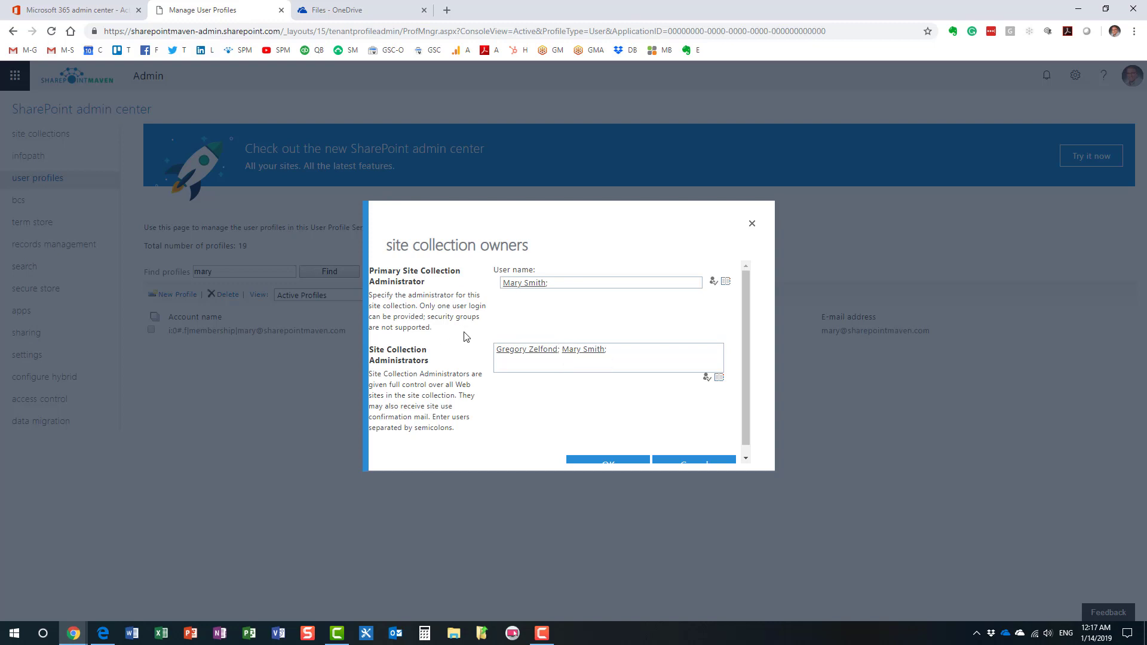
{"action": "left_click_drag", "start_coordinate": [561, 350], "coordinate": [481, 351]}
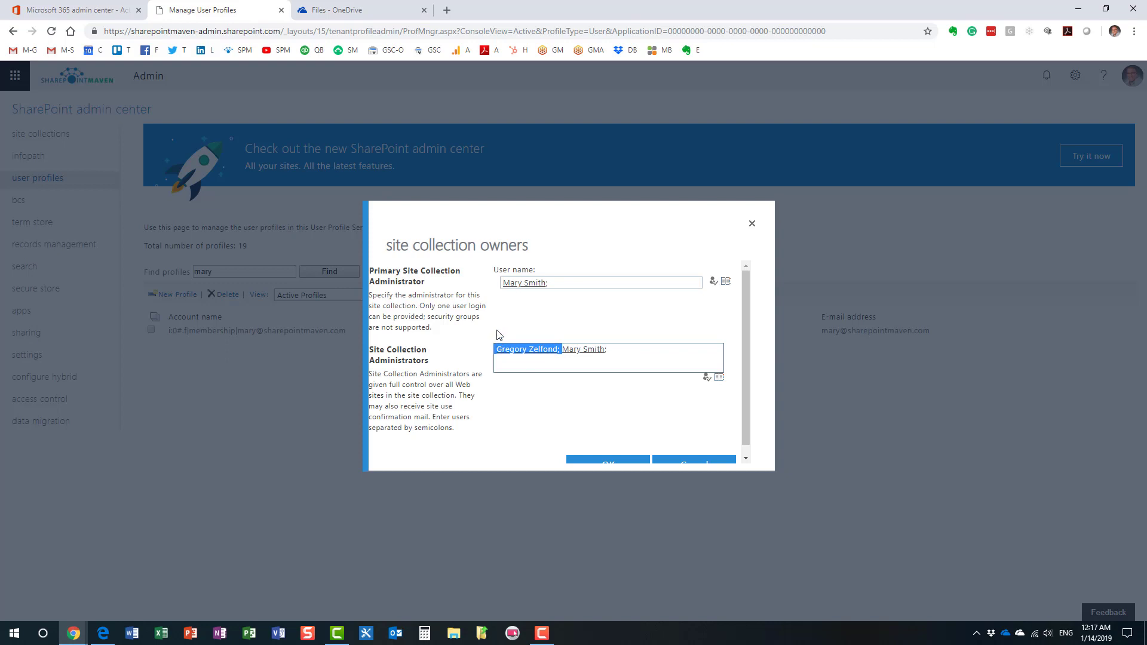
{"action": "key", "text": "Delete"}
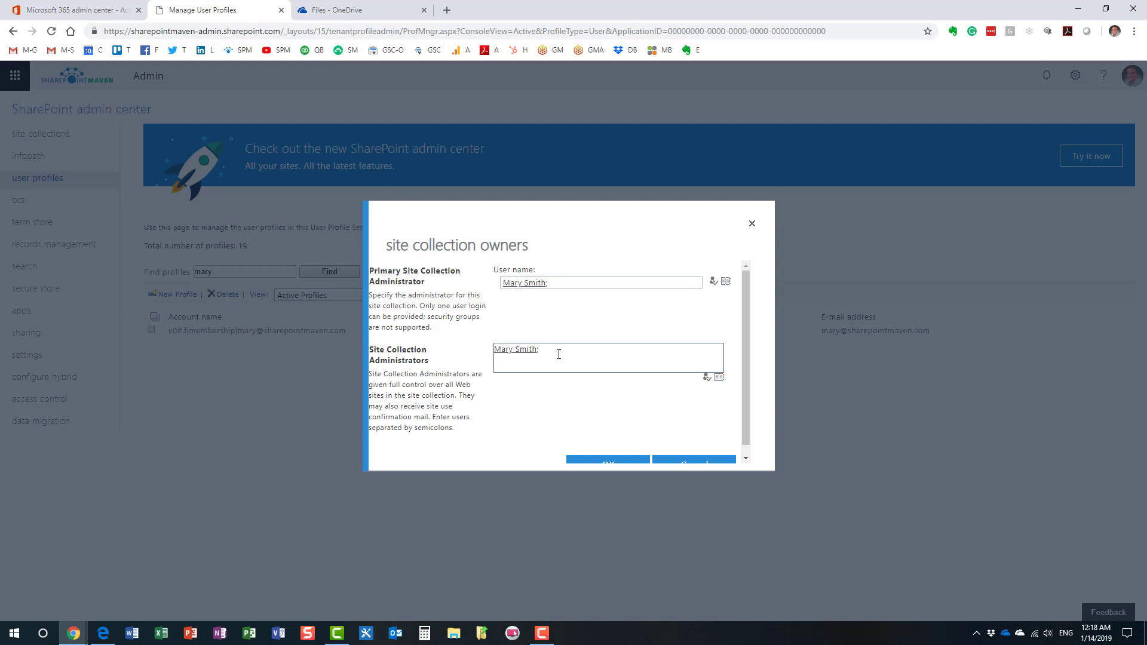
- Add the user signed in to Edge as a site collection administrator, choosing the matching tenant account, and save the owners
{"action": "type", "text": "john"}
{"action": "left_click", "coordinate": [708, 379]}
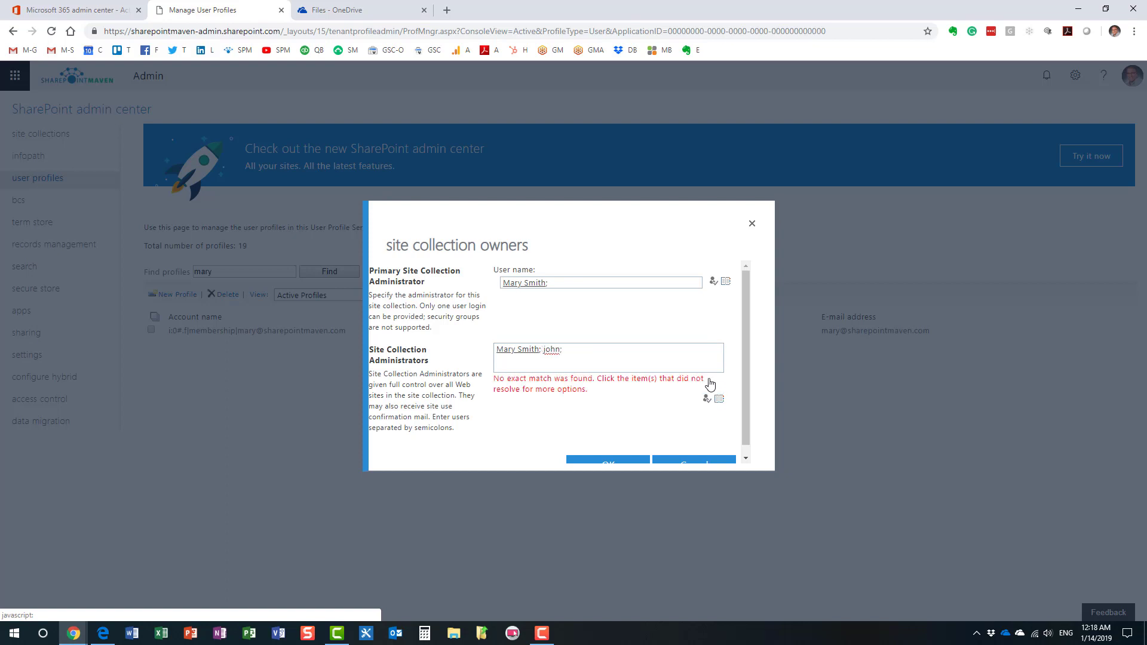
{"action": "left_click", "coordinate": [551, 353]}
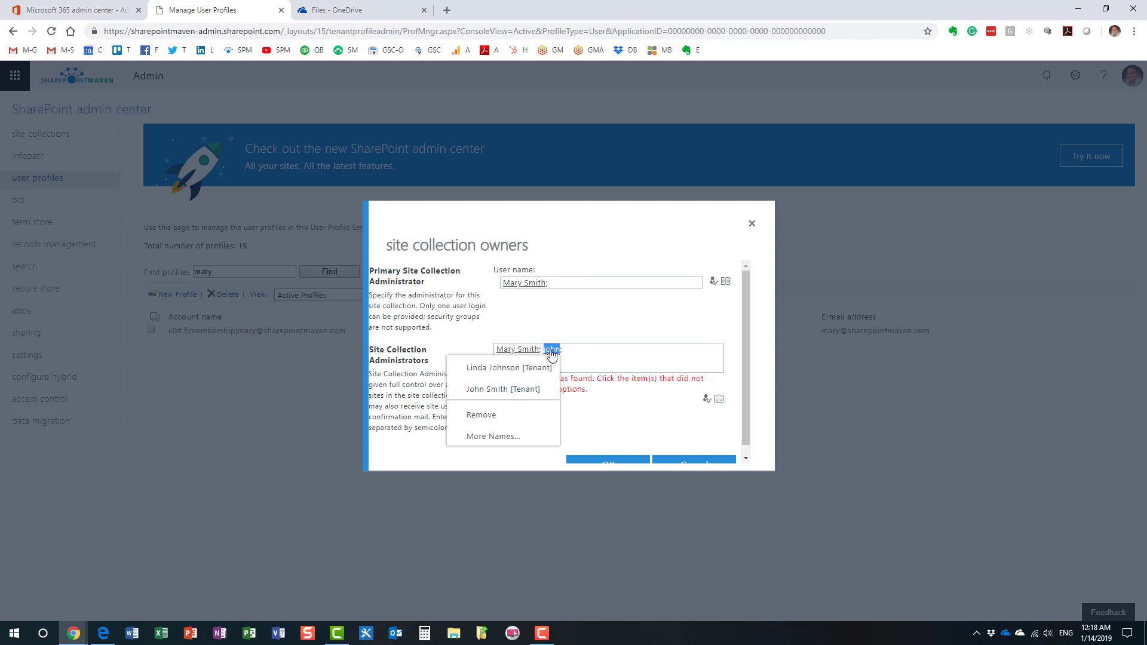
{"action": "left_click", "coordinate": [523, 391]}
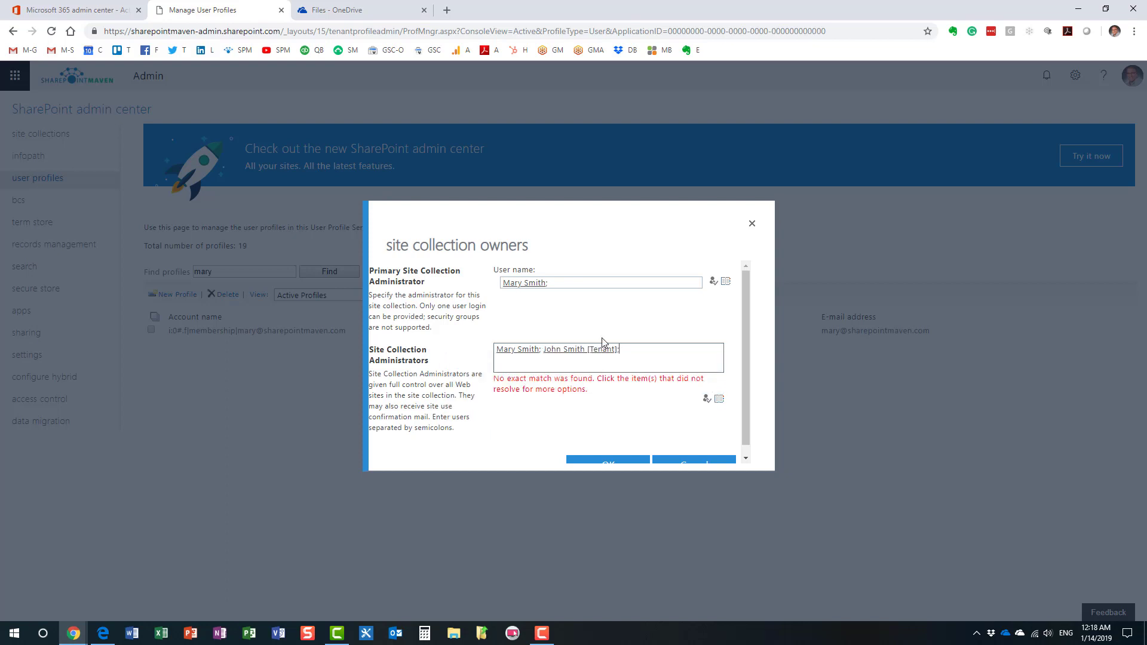
{"action": "left_click", "coordinate": [604, 465]}
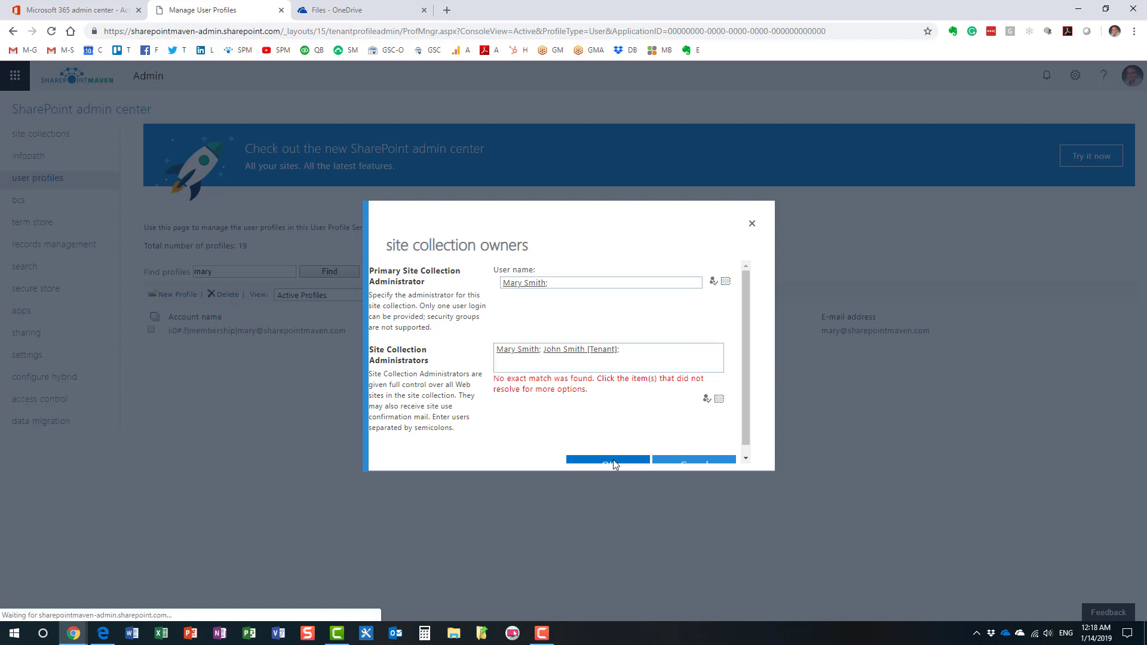
{"action": "left_click", "coordinate": [609, 458]}
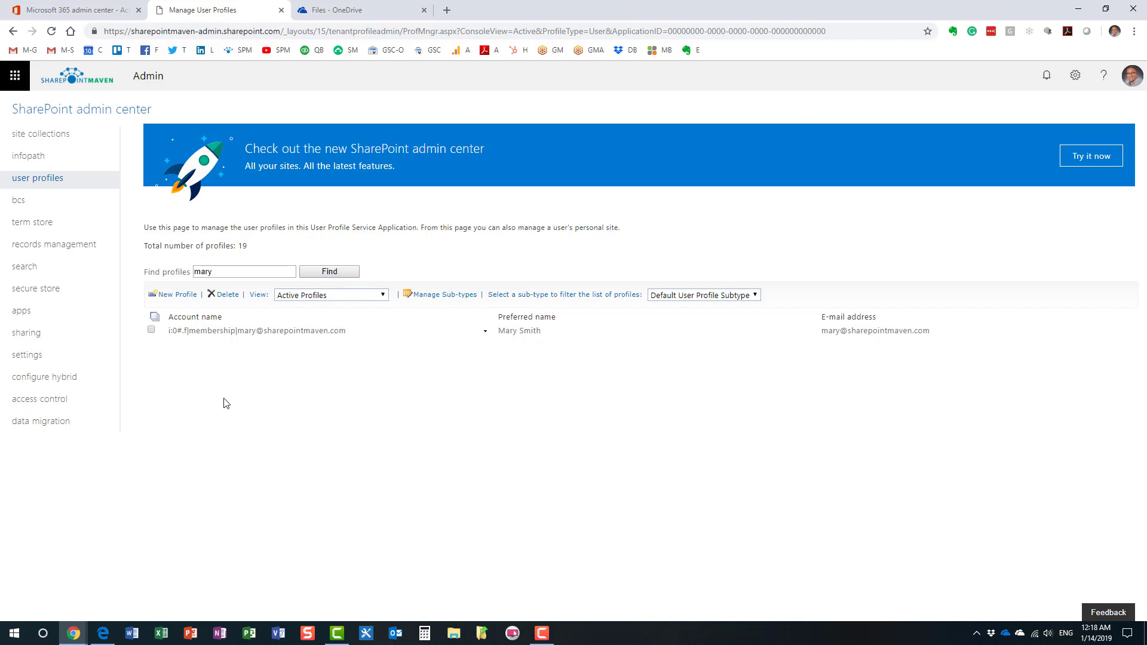
- Copy the OneDrive address up to the end of the personal site name from the owner's Chrome window and open it in Microsoft Edge
{"action": "mouse_move", "coordinate": [78, 635]}
{"action": "left_click", "coordinate": [149, 594]}
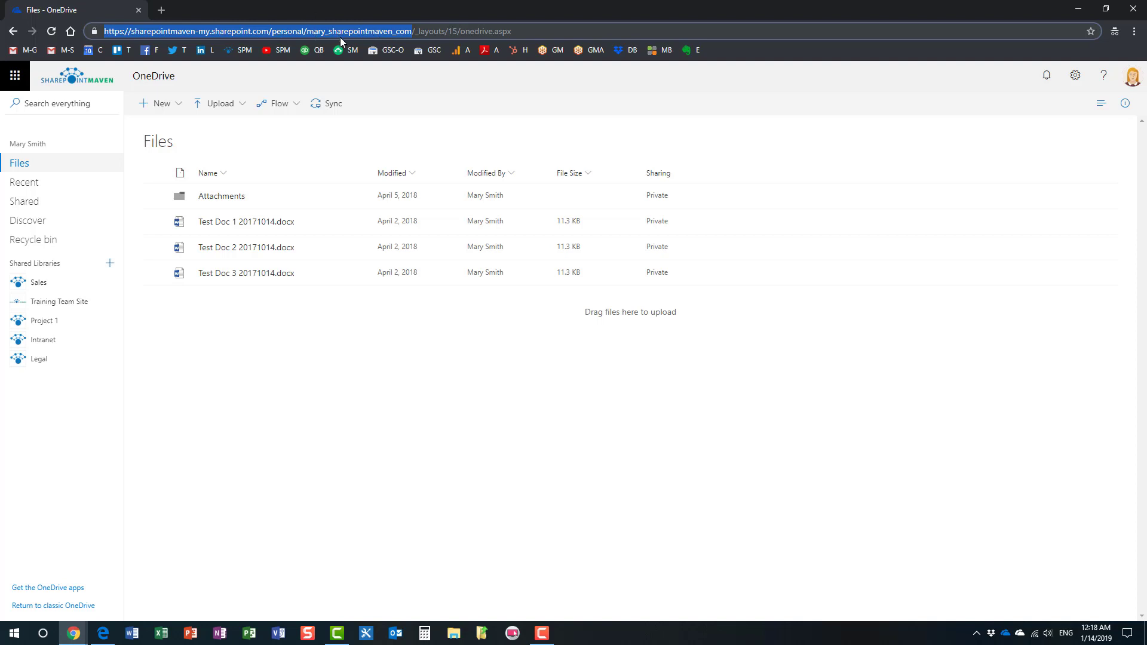
{"action": "left_click", "coordinate": [103, 640]}
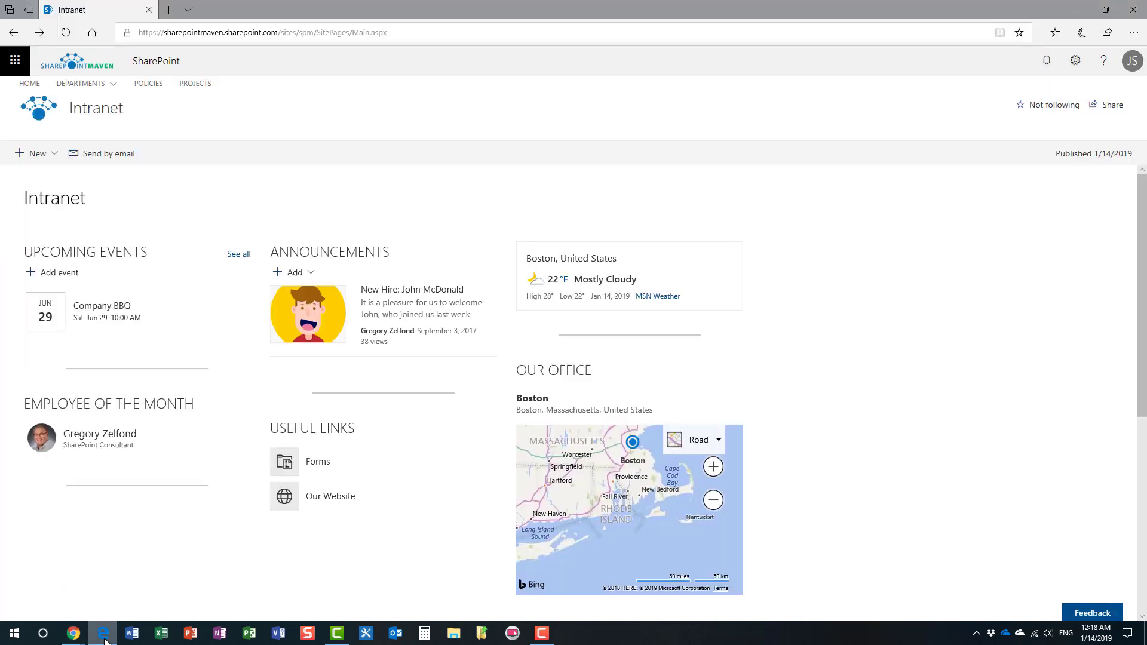
{"action": "left_click", "coordinate": [284, 34]}
{"action": "type", "text": "https://sharepointmaven-my.sharepoint.com/personal/mary_sharepointmaven_com"}
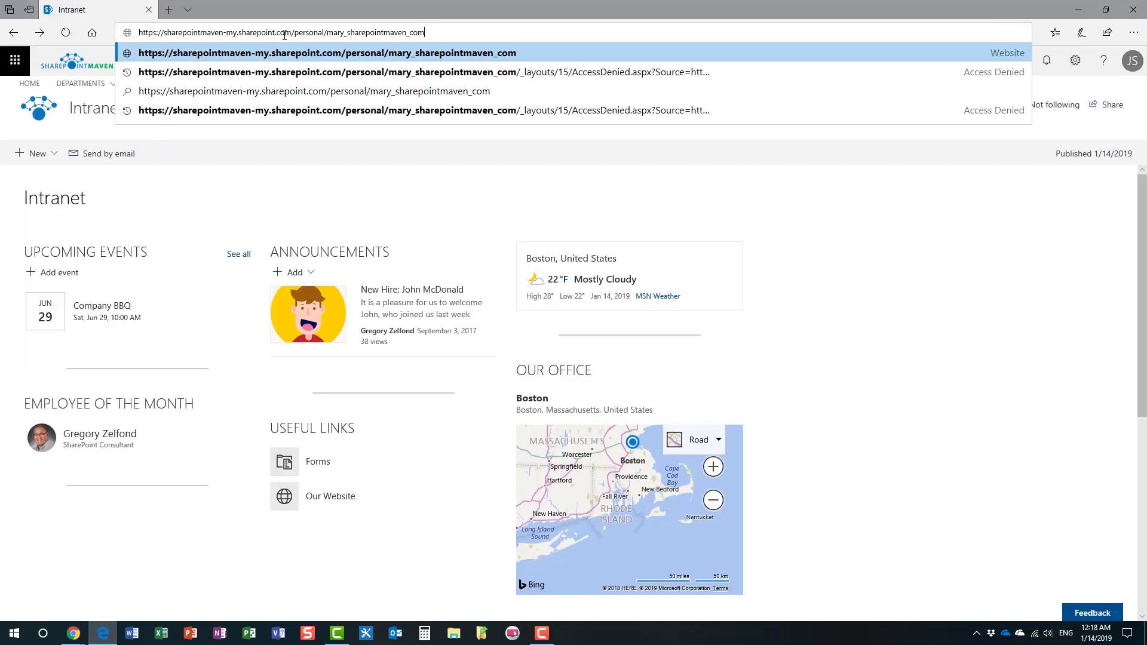
{"action": "key", "text": "Return"}
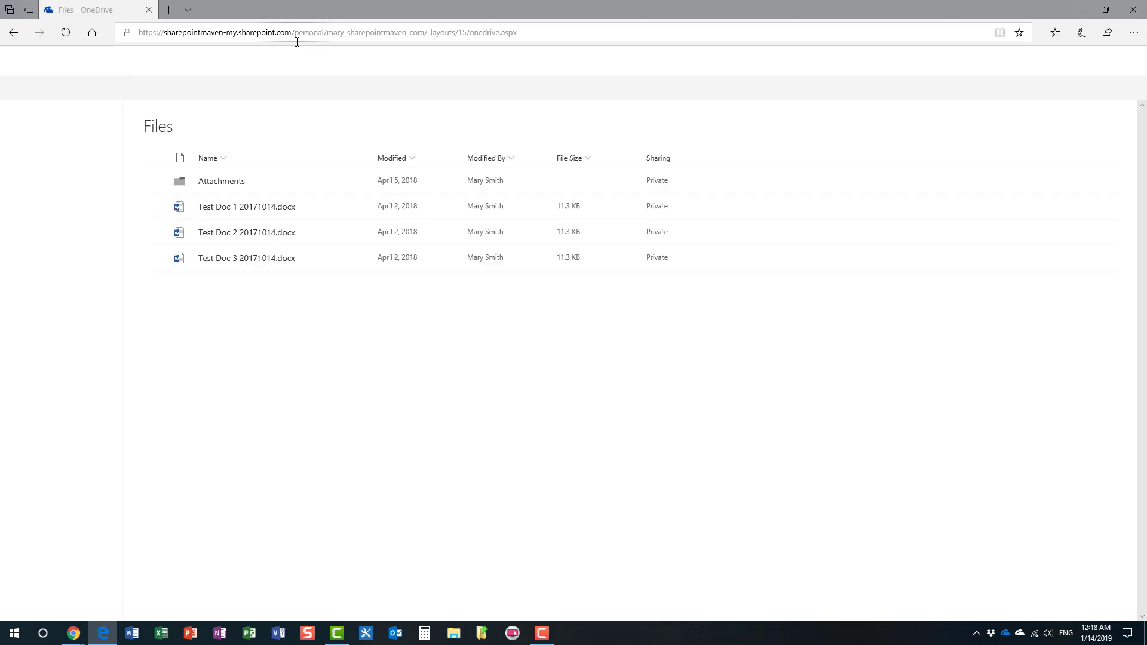